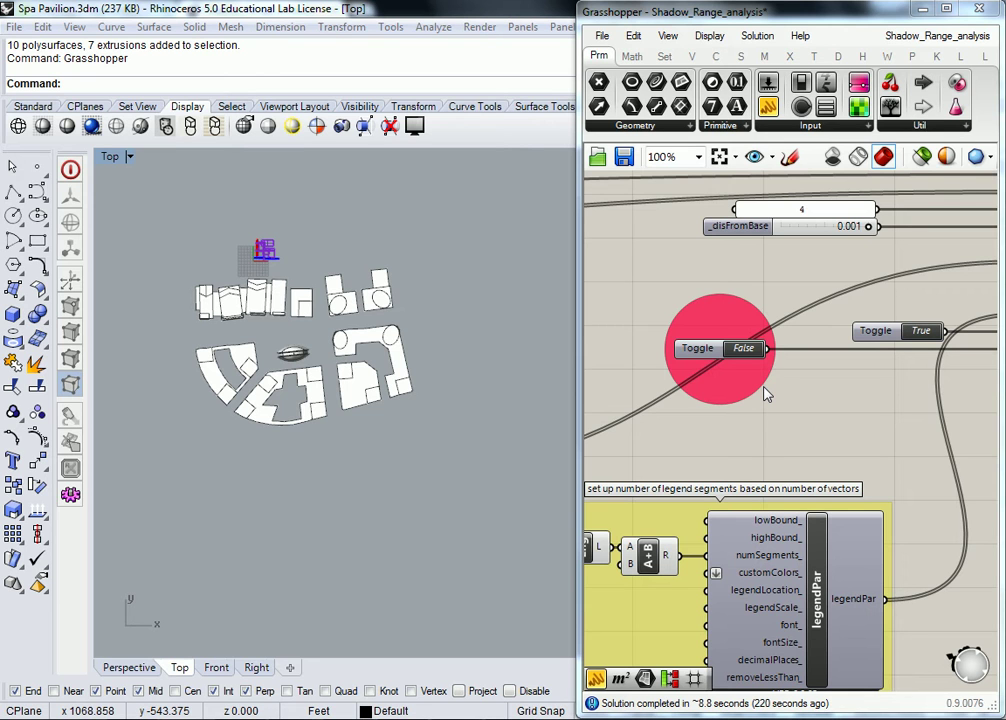
- Select the False toggle and pan the canvas to bring Draw Sun-path and its inputs into view
click(716, 352)
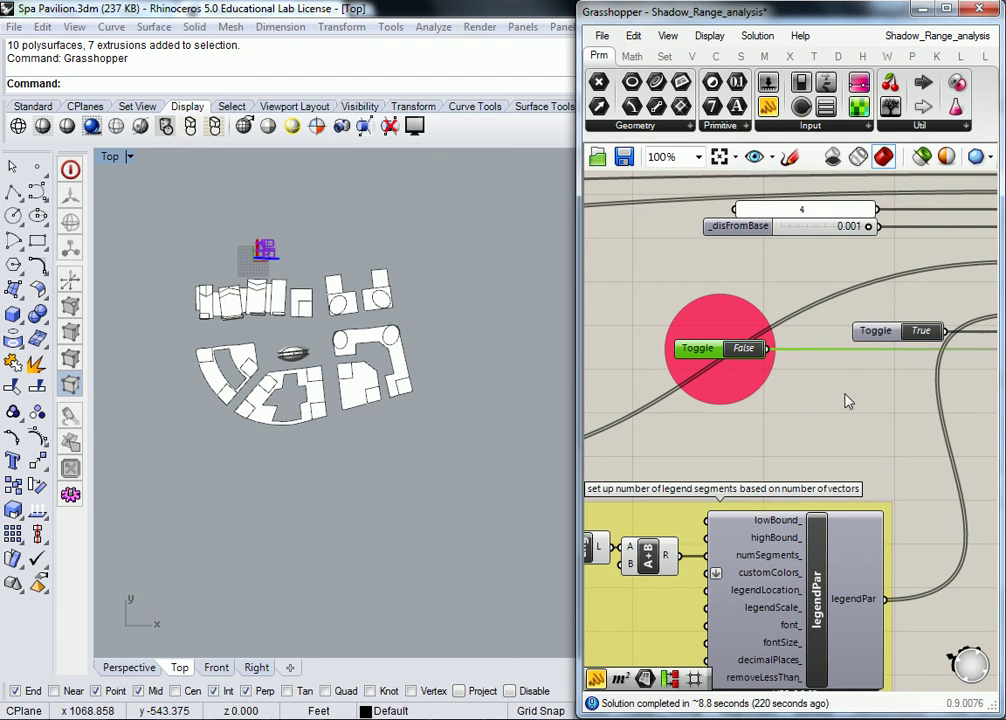
scroll(853, 400, down, 4)
right_drag(882, 388, 797, 400)
scroll(798, 398, up, 4)
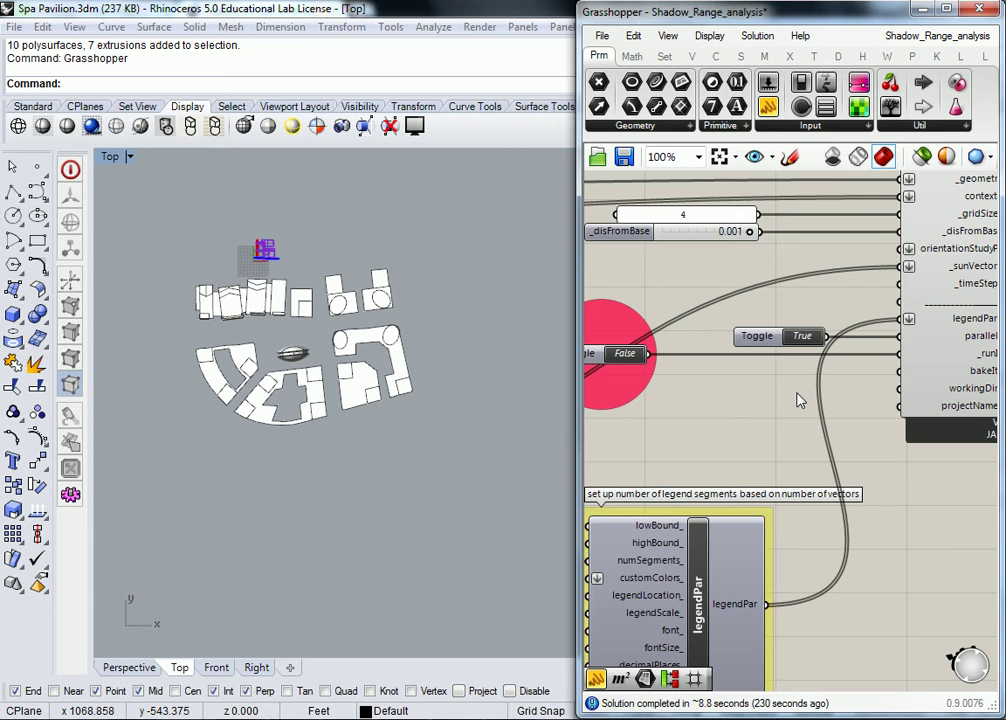
scroll(702, 385, down, 2)
scroll(718, 310, up, 3)
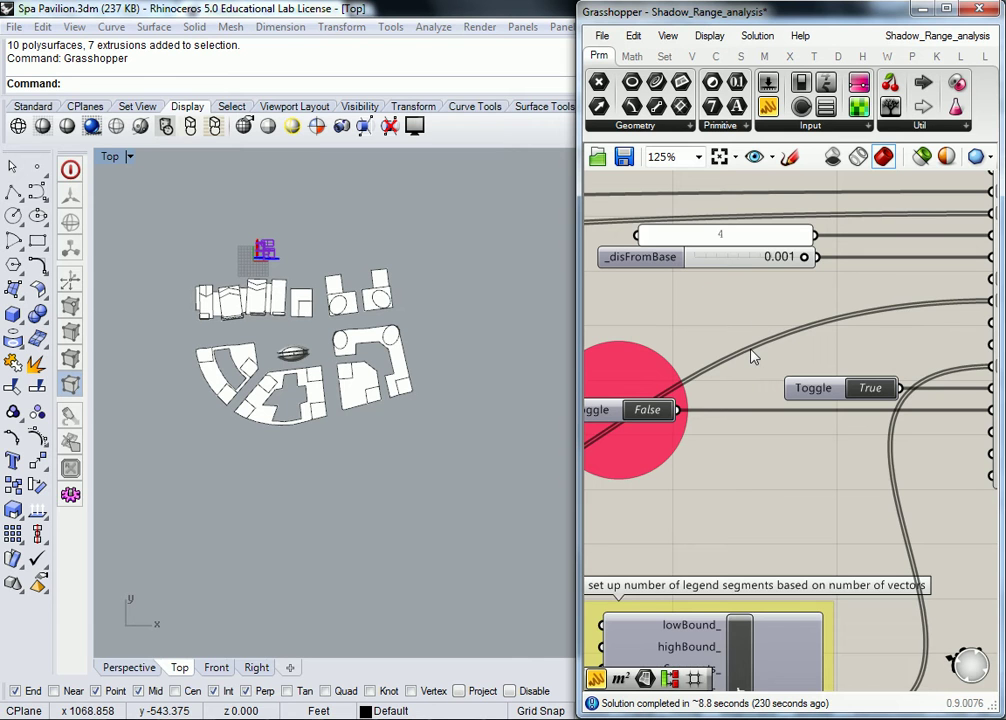
right_drag(450, 330, 483, 341)
scroll(718, 306, down, 5)
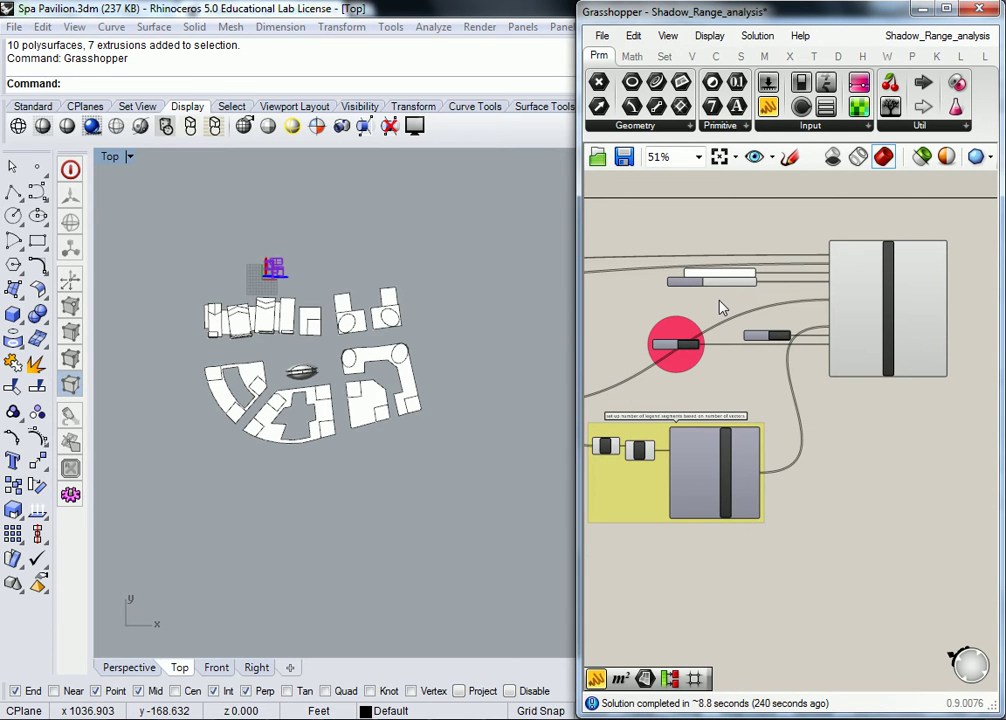
right_drag(722, 307, 772, 300)
scroll(790, 359, down, 1)
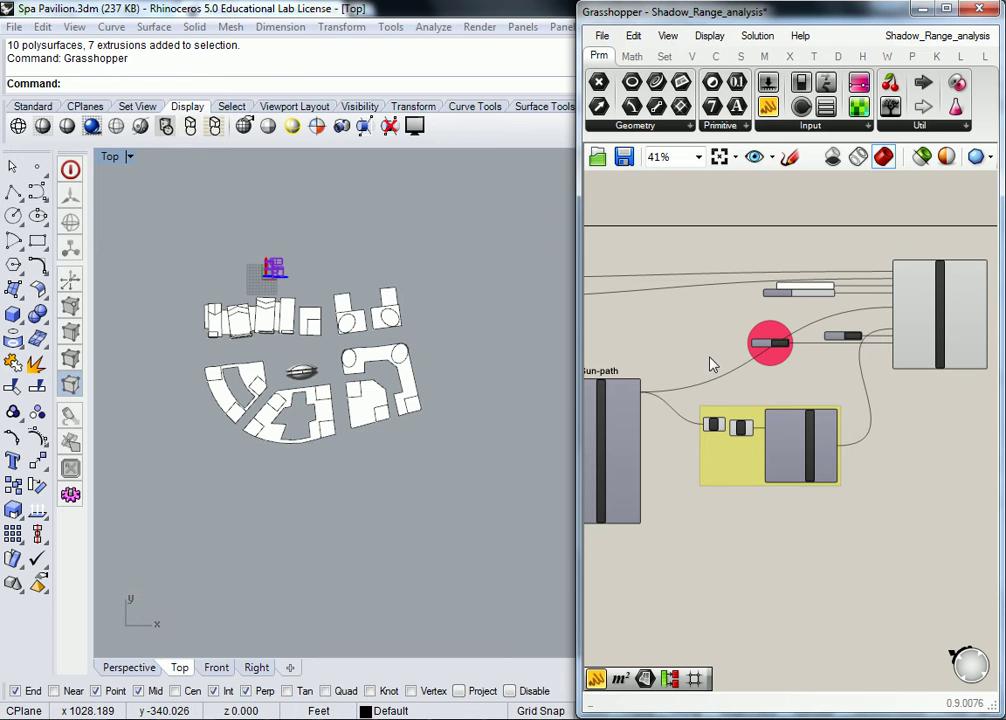
mouse_move(671, 368)
right_down()
mouse_move(874, 308)
mouse_move(832, 395)
right_up()
scroll(830, 395, up, 3)
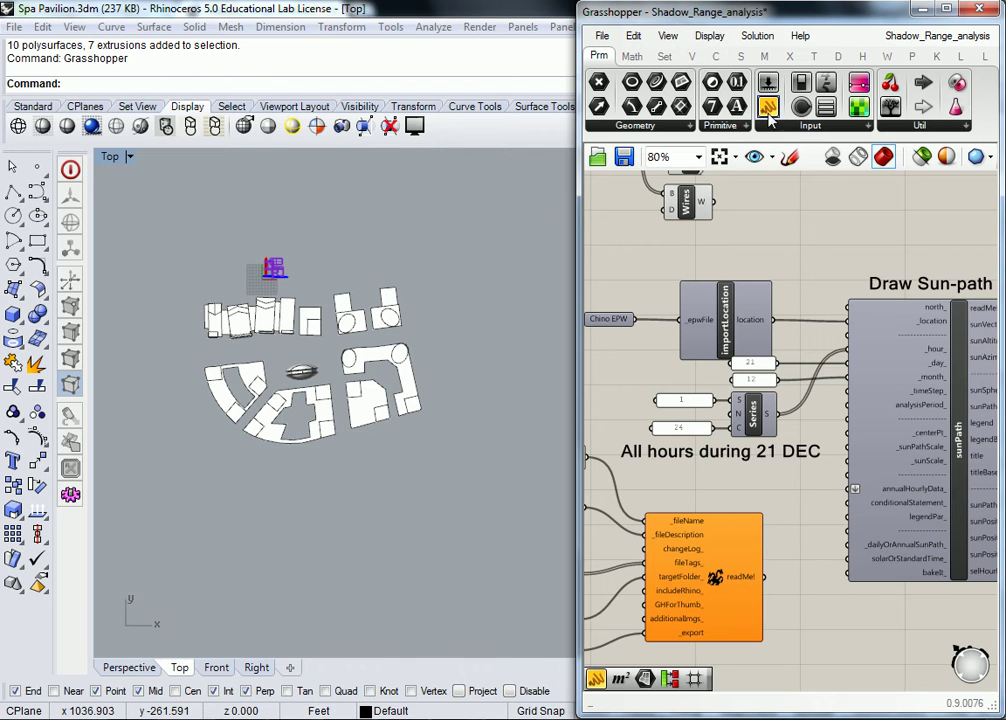
- Drop a new text panel near Draw Sun-path and make it narrower
drag(797, 265, 810, 229)
right_drag(800, 300, 746, 350)
click(768, 276)
scroll(750, 258, up, 2)
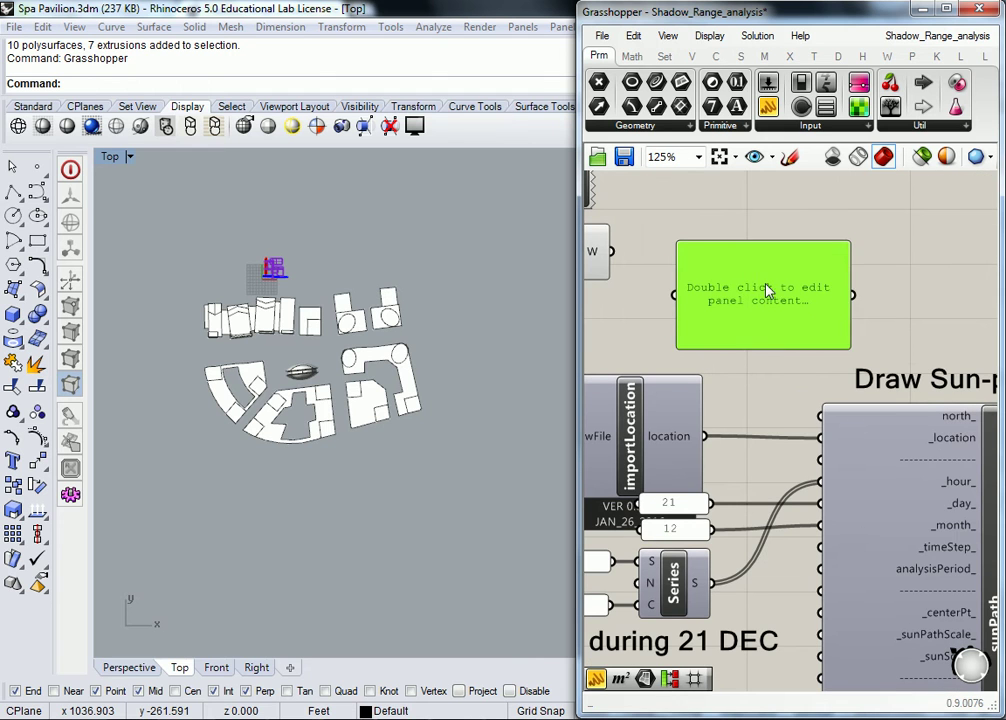
drag(849, 346, 748, 339)
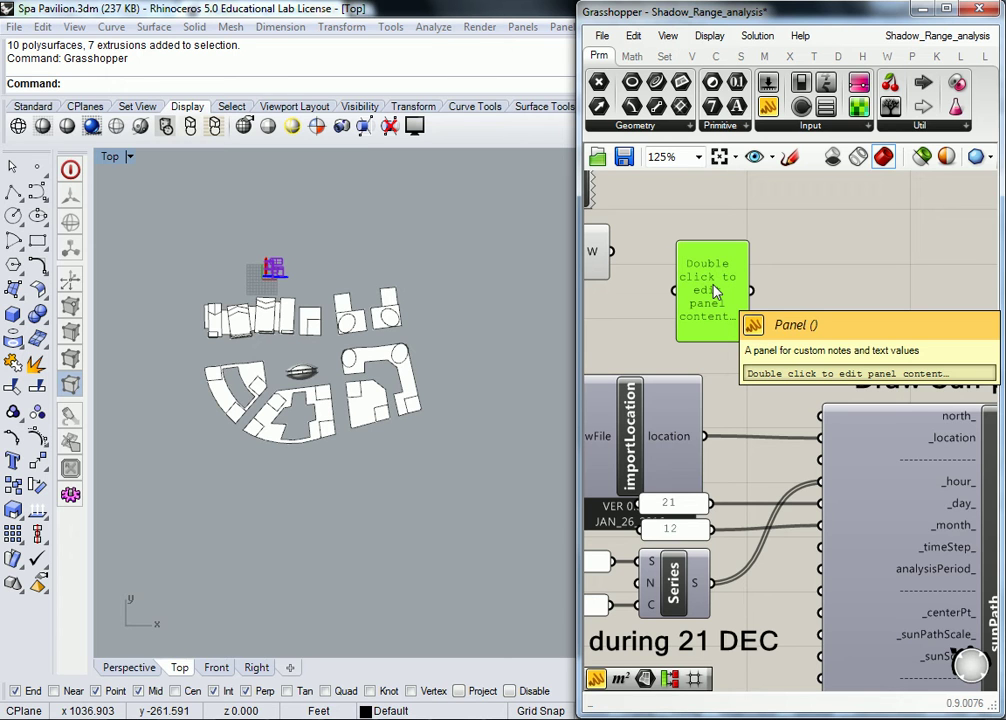
- Enter 13 in the new panel, shrink it, and place it beside sunPath's inputs
double_click(713, 290)
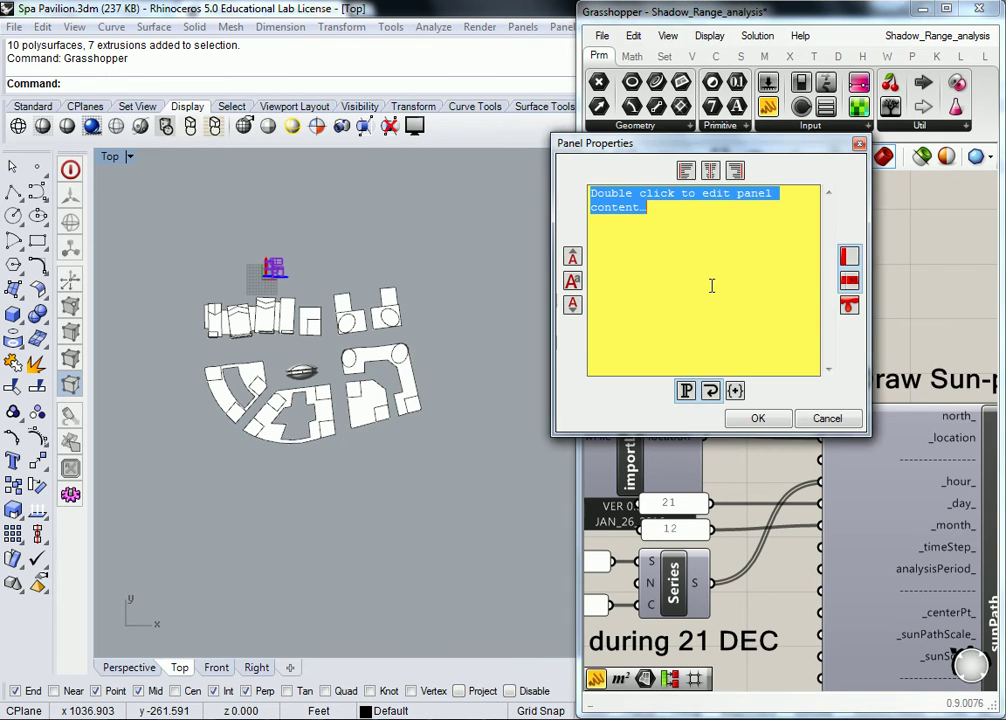
text(13)
click(758, 419)
mouse_move(743, 337)
mouse_down()
mouse_move(748, 288)
mouse_move(731, 263)
mouse_move(749, 331)
mouse_up()
right_drag(749, 331, 731, 358)
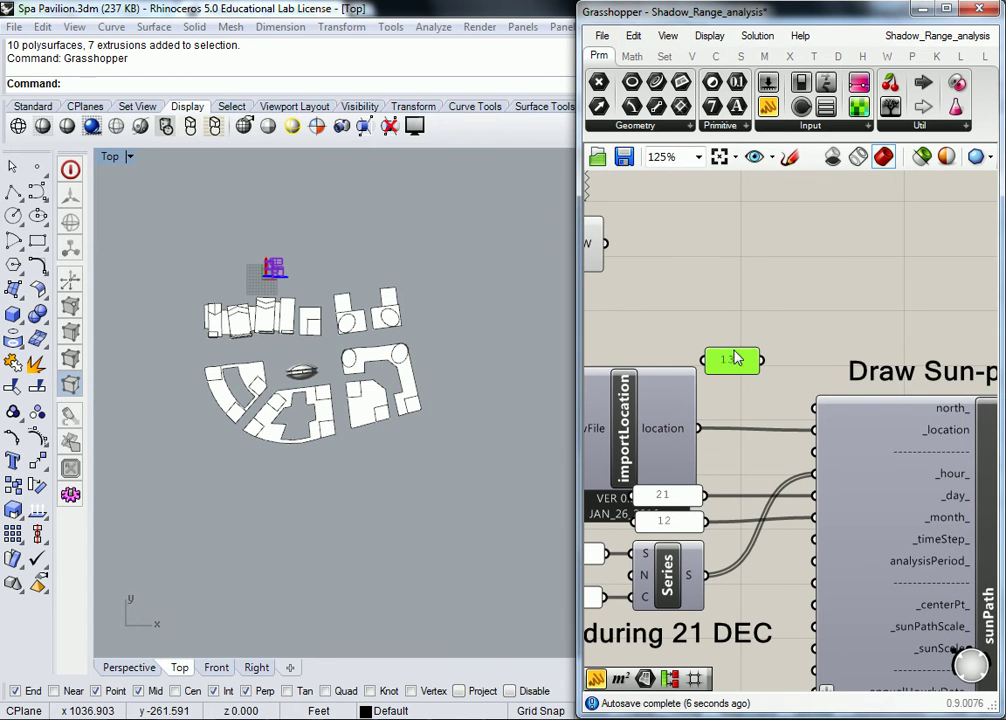
drag(738, 366, 770, 477)
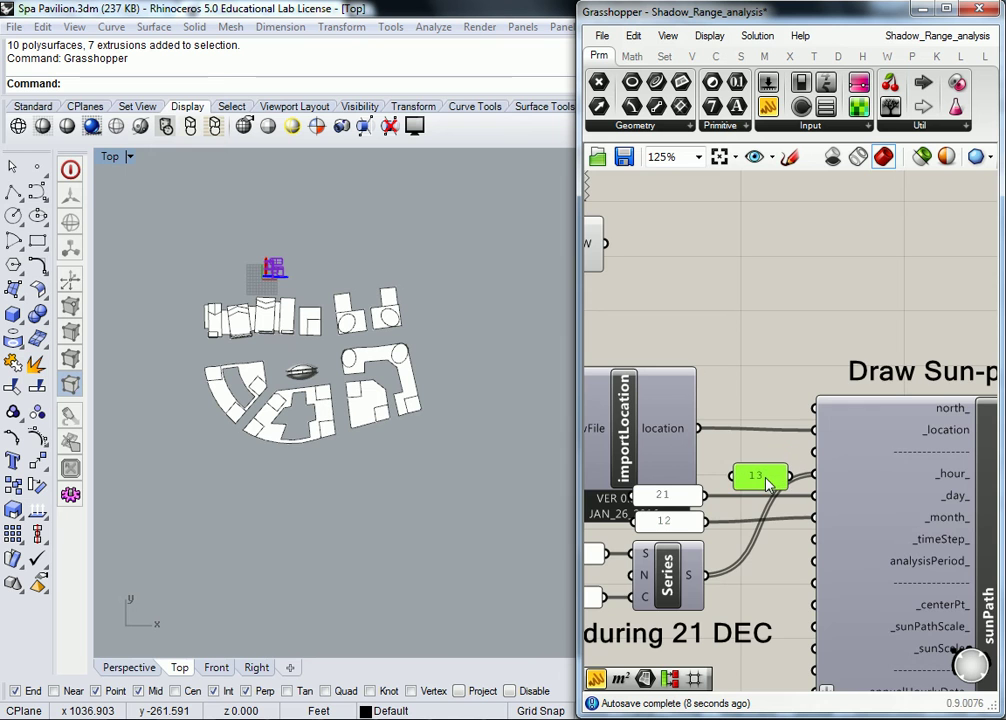
- Paste another empty panel onto the canvas and select it
scroll(770, 480, down, 3)
scroll(768, 513, up, 1)
right_drag(858, 312, 734, 308)
key(ctrl+v)
scroll(743, 300, up, 2)
click(748, 310)
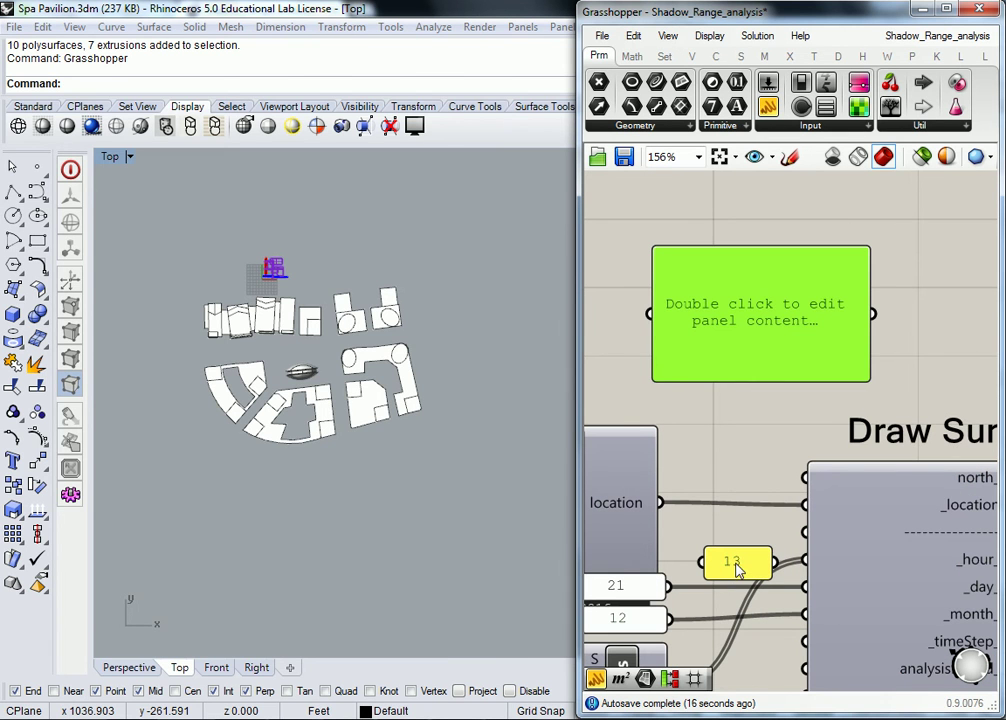
- Rename the 13 panel to 'Hour' and move it upward
click(737, 565)
right_click(740, 566)
click(808, 322)
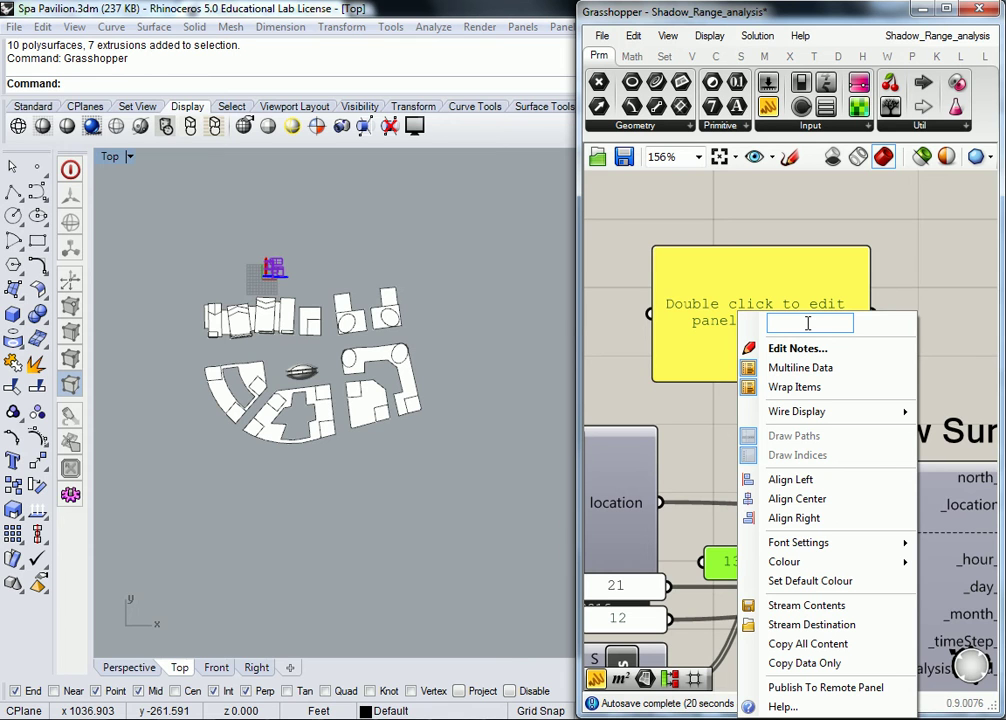
text(Hour)
key(Return)
drag(750, 579, 742, 531)
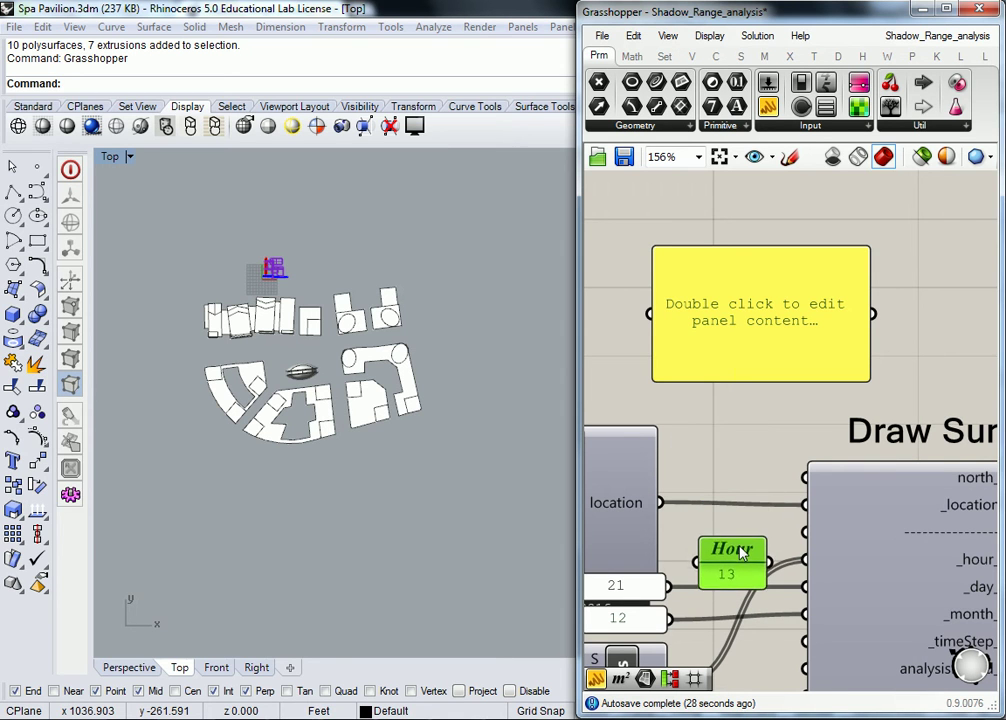
click(764, 433)
scroll(783, 473, down, 2)
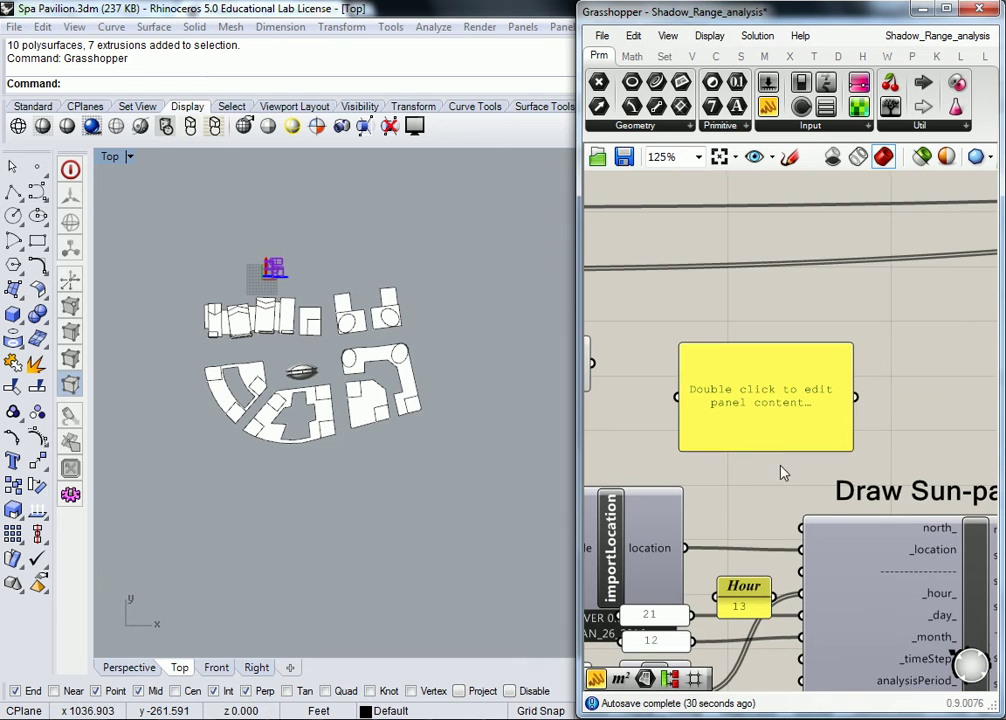
- Turn on Multiline Data for the empty panel
click(771, 398)
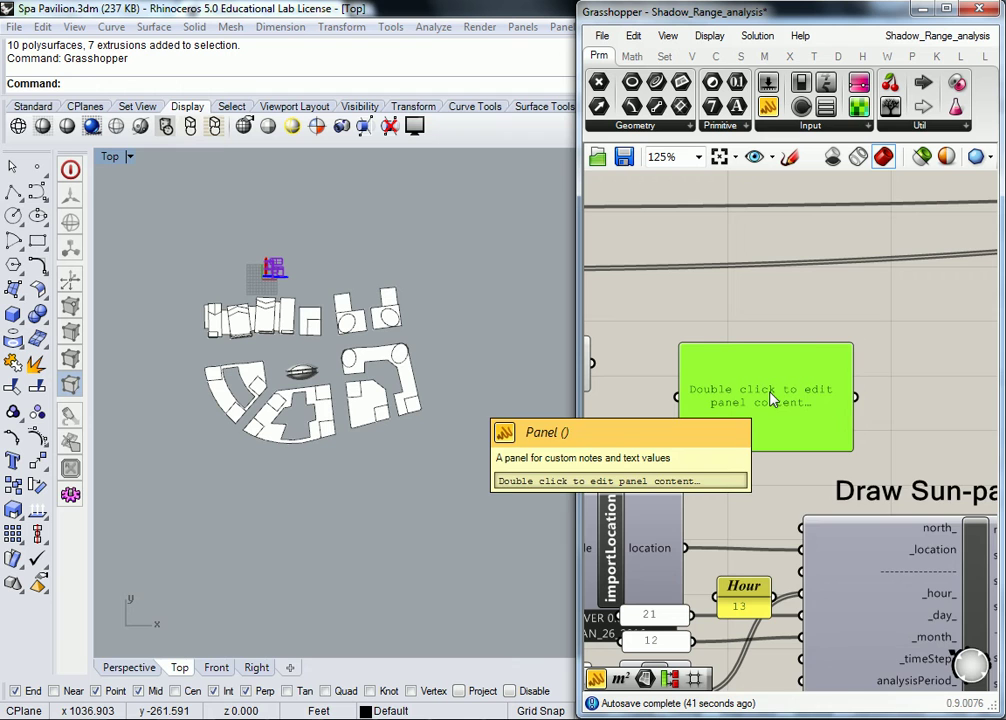
right_click(771, 399)
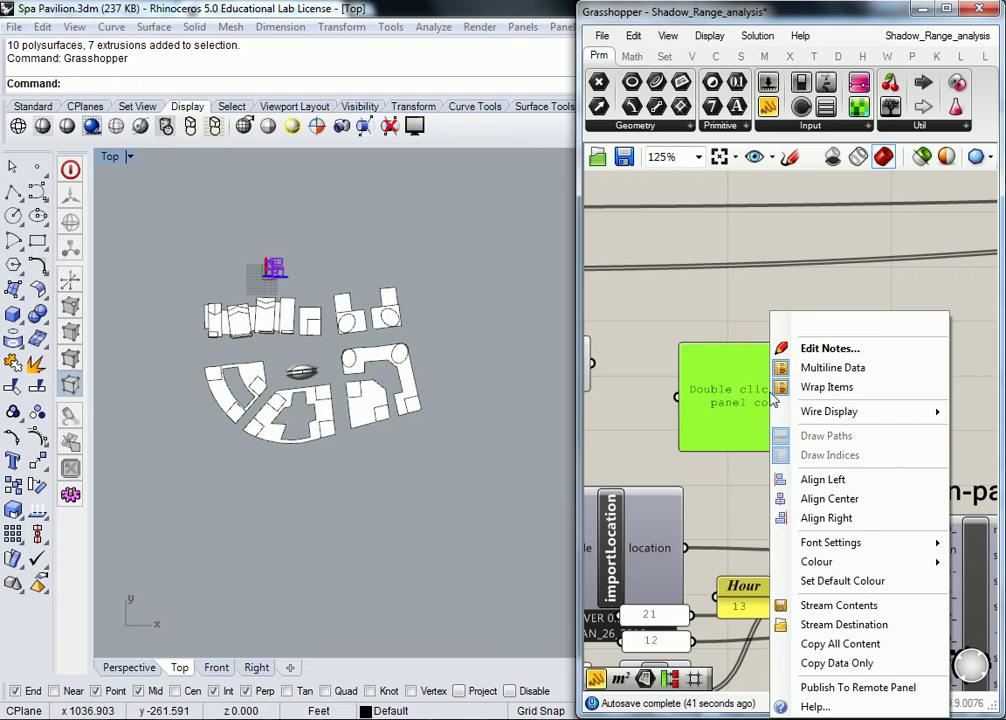
click(820, 370)
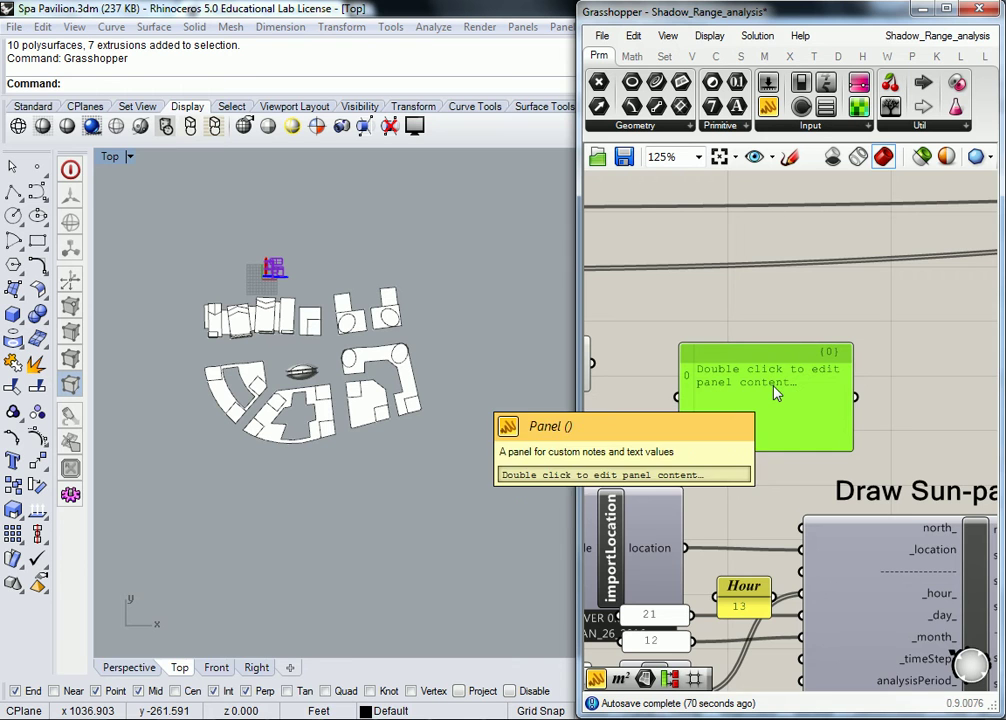
- Enter the day list 21, 22, 23, 22 on separate lines and narrow the panel
double_click(777, 398)
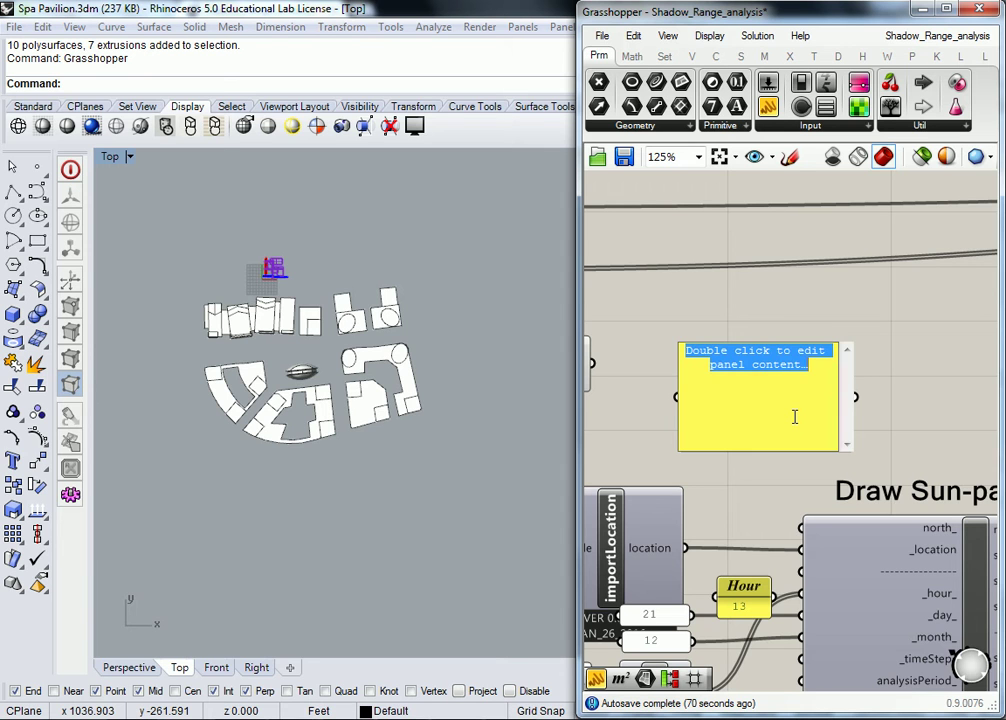
text(21)
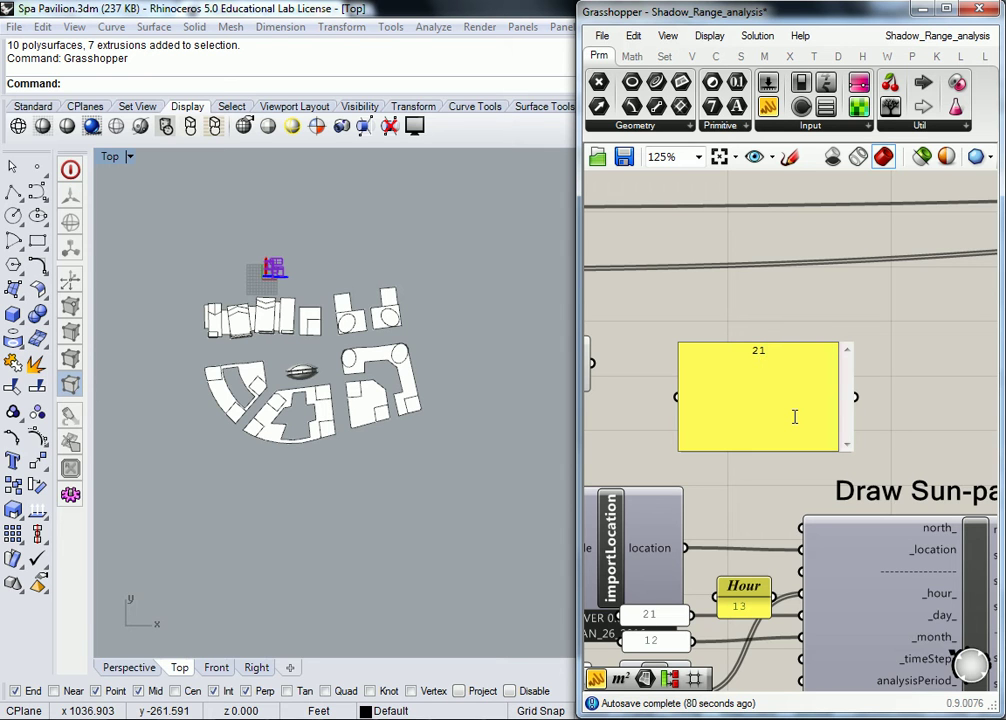
key(Return)
text(22)
key(Return)
text(23)
key(Return)
text(22)
click(764, 320)
drag(848, 449, 741, 459)
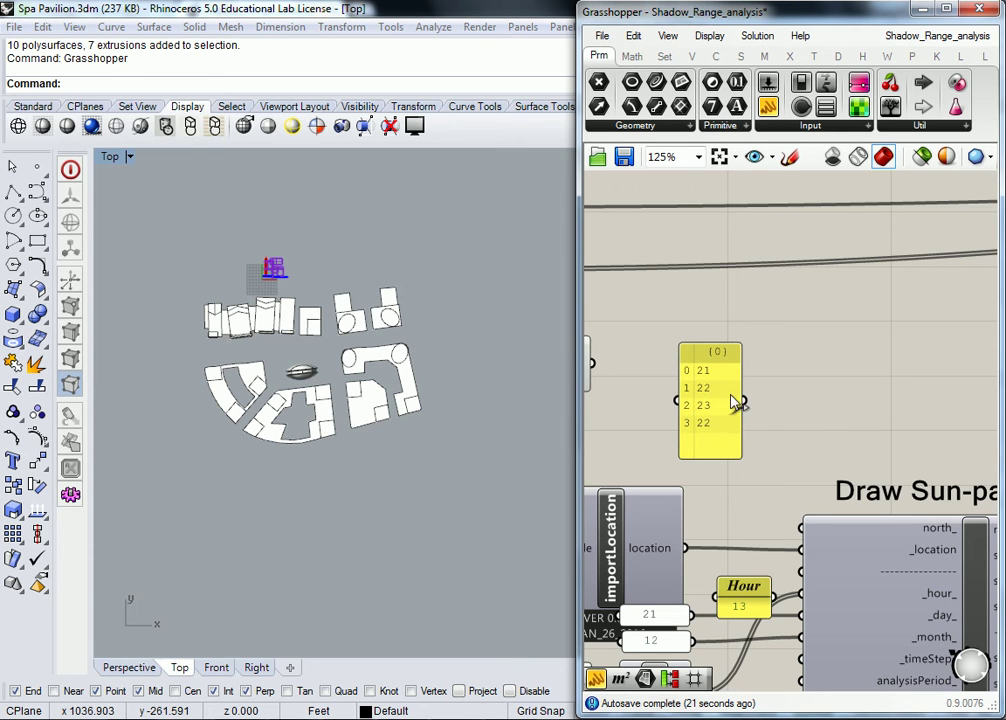
- Fill the green panel with the month list 3, 6, 9, 12, one value per line
drag(726, 357, 780, 352)
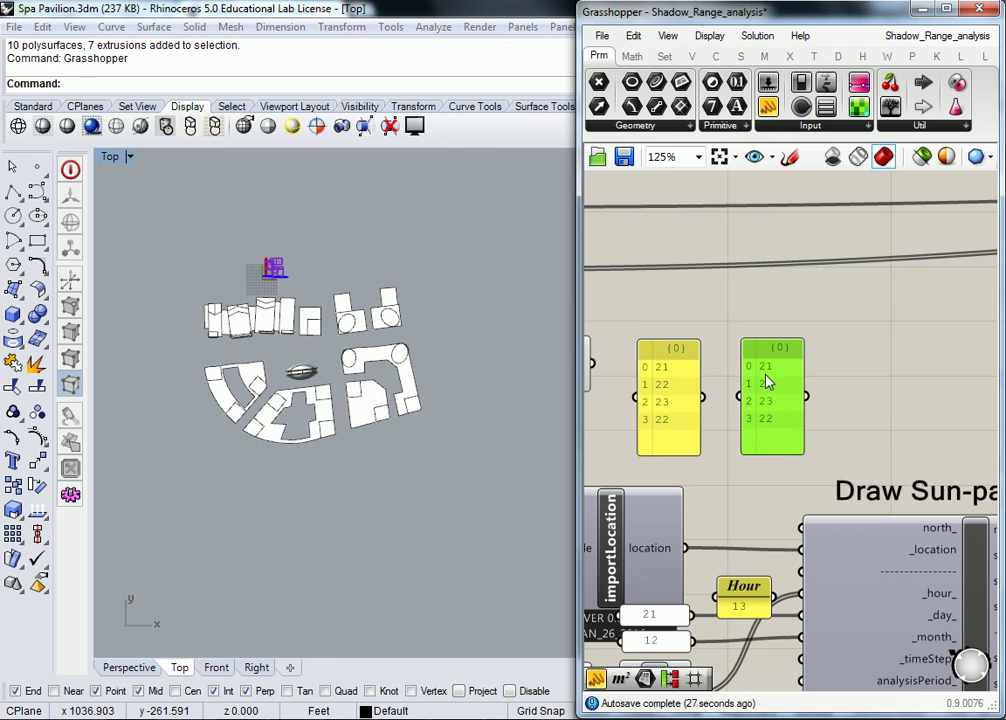
double_click(764, 376)
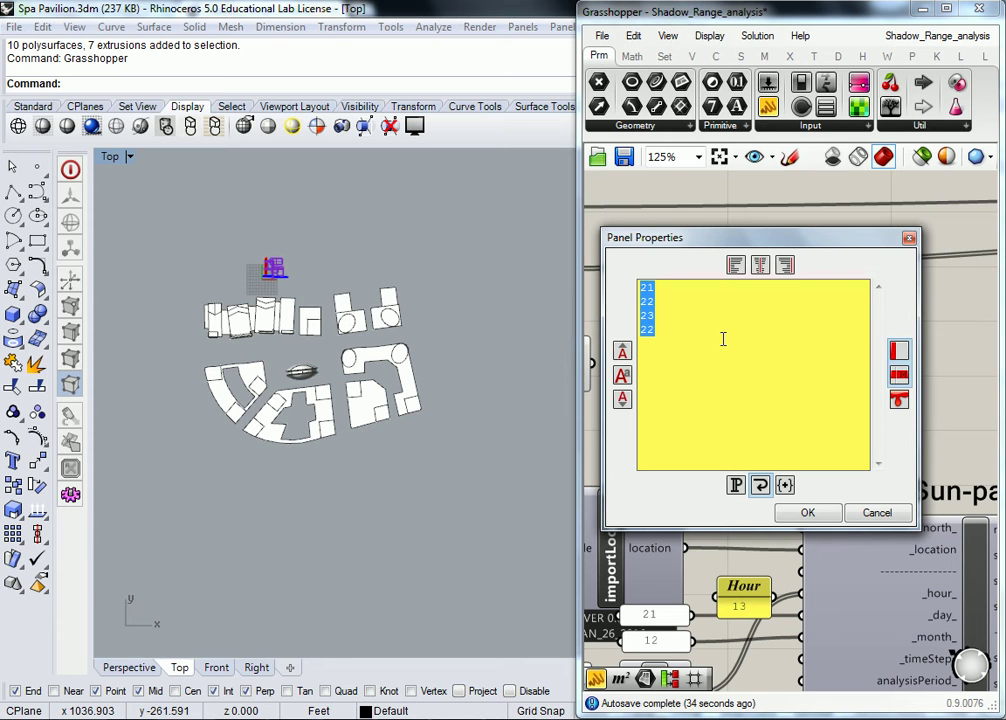
text(3)
key(Return)
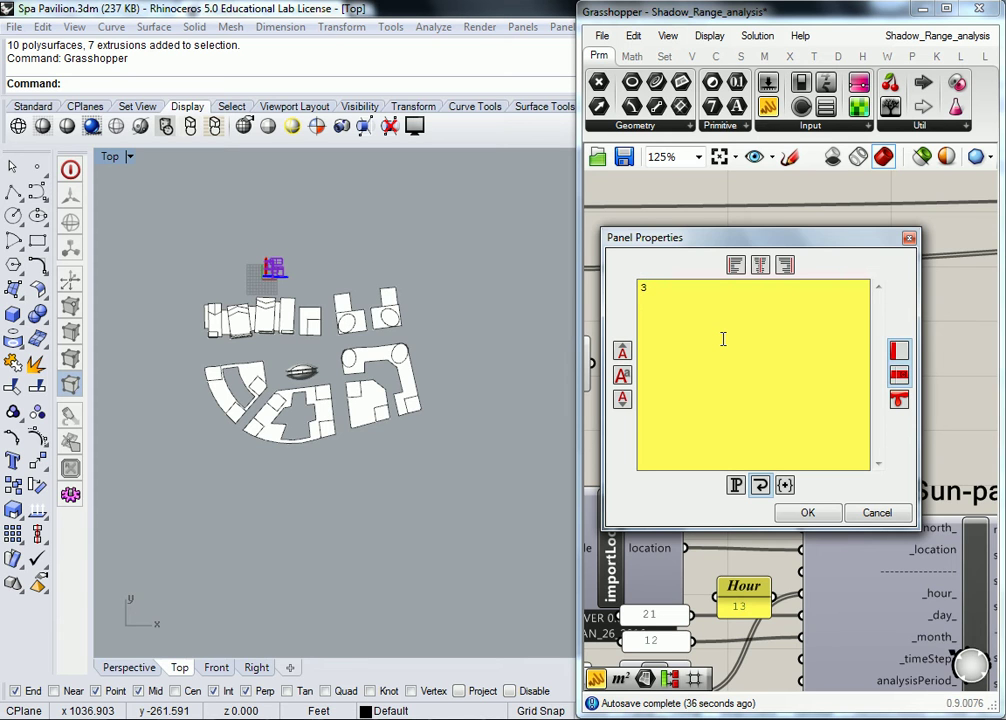
text(6)
key(Return)
text(9)
key(Return)
text(12)
click(805, 514)
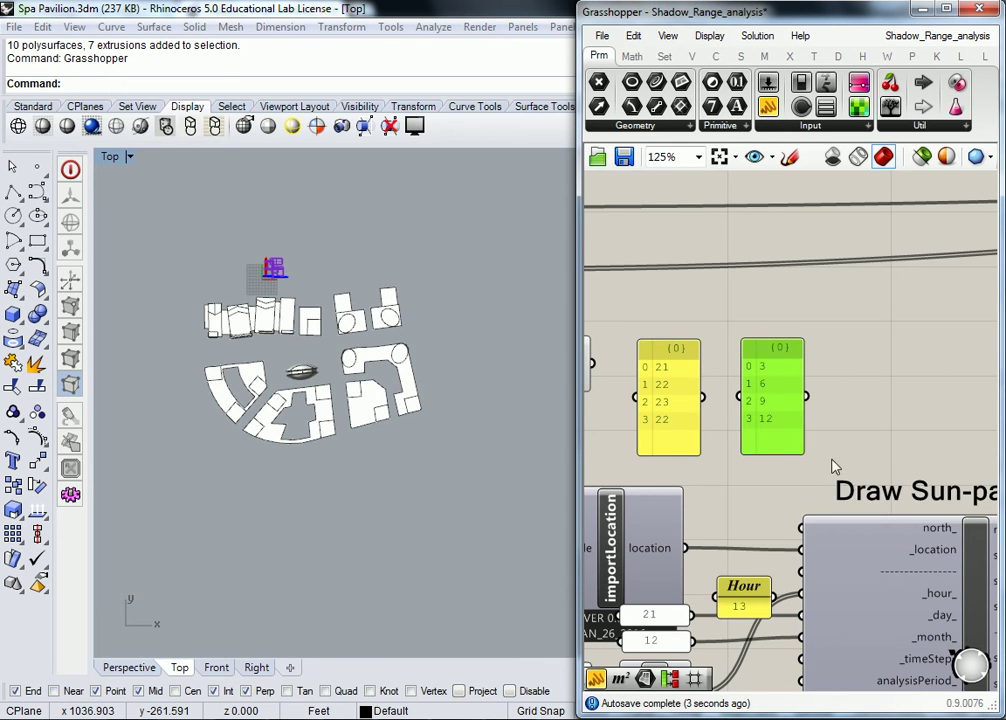
- Pan to the sunPath inputs and inspect the Series output and the old 12 month panel
right_drag(836, 452, 838, 335)
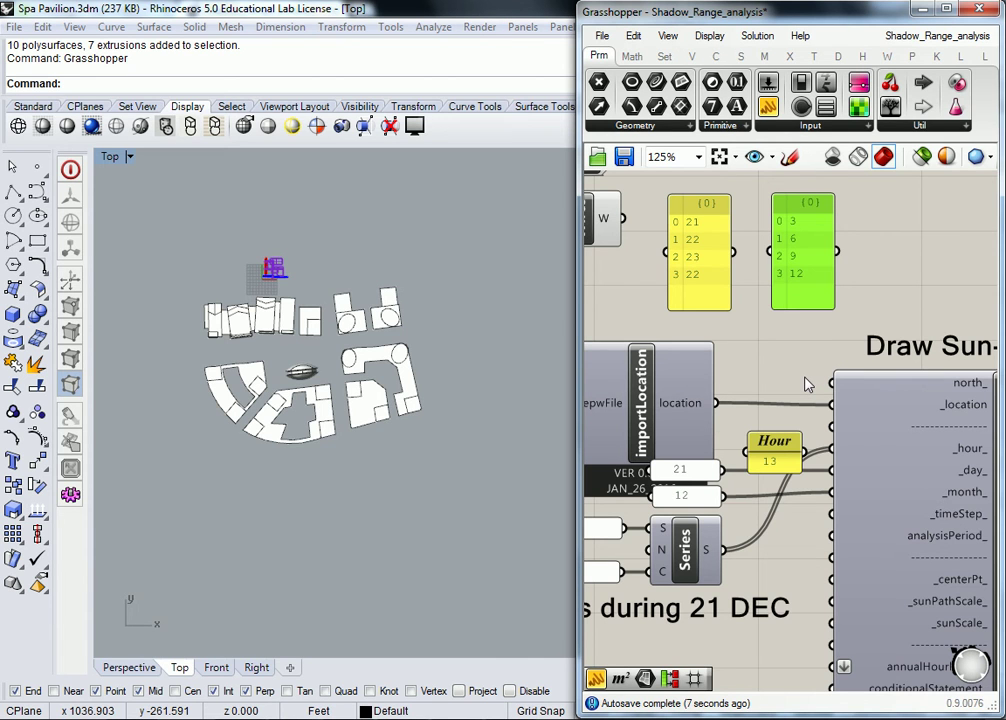
right_drag(808, 384, 781, 377)
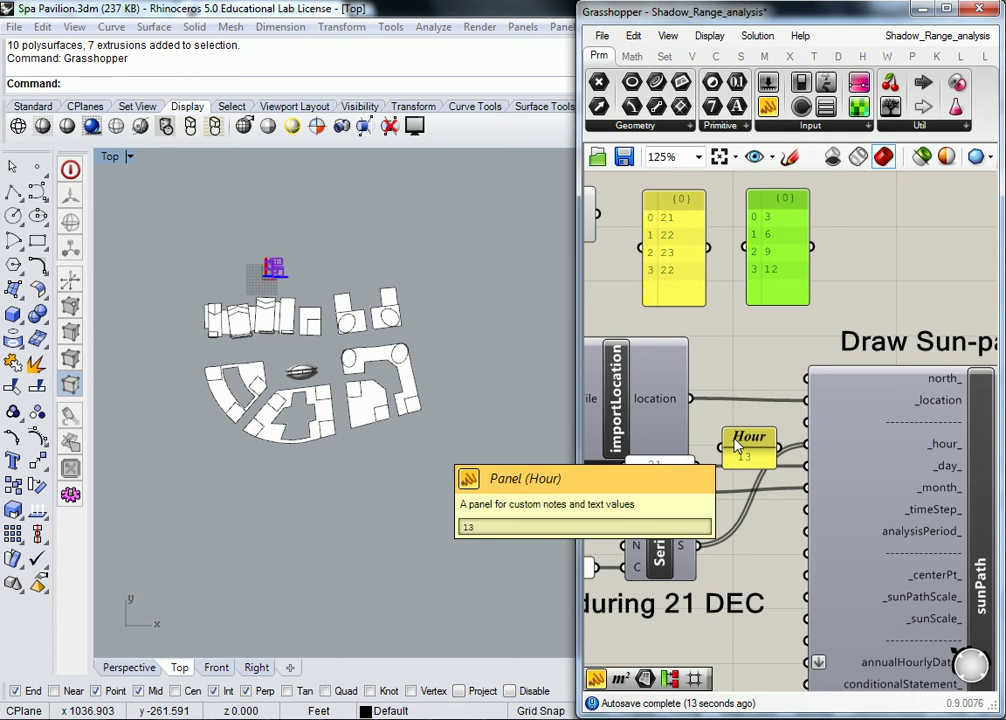
click(756, 307)
right_drag(742, 430, 760, 358)
scroll(875, 492, down, 1)
click(716, 478)
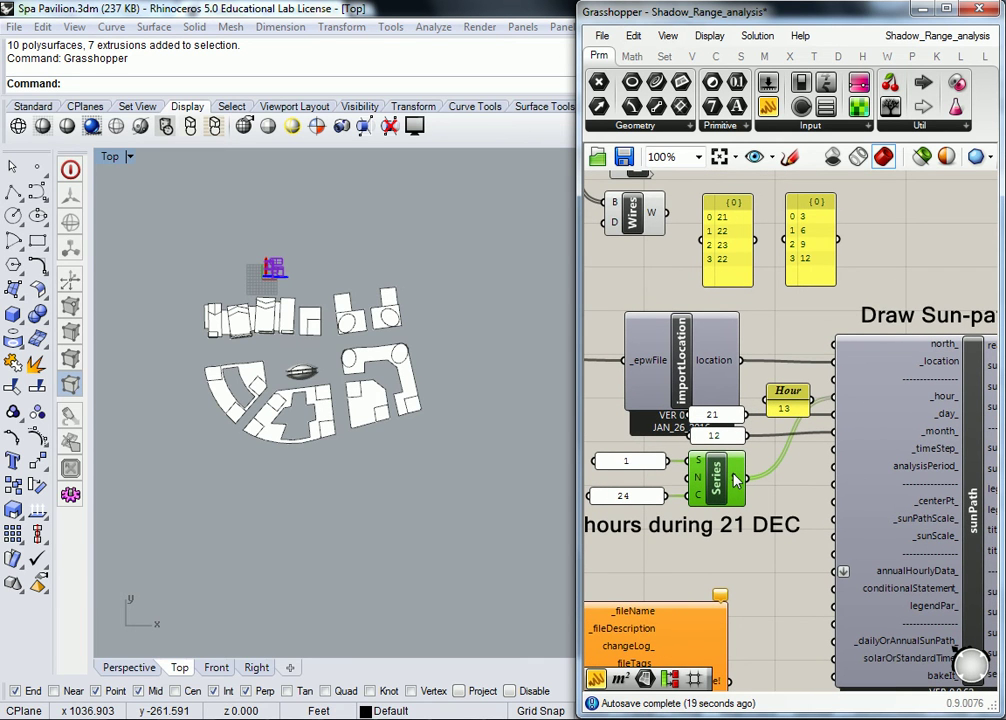
mouse_move(737, 480)
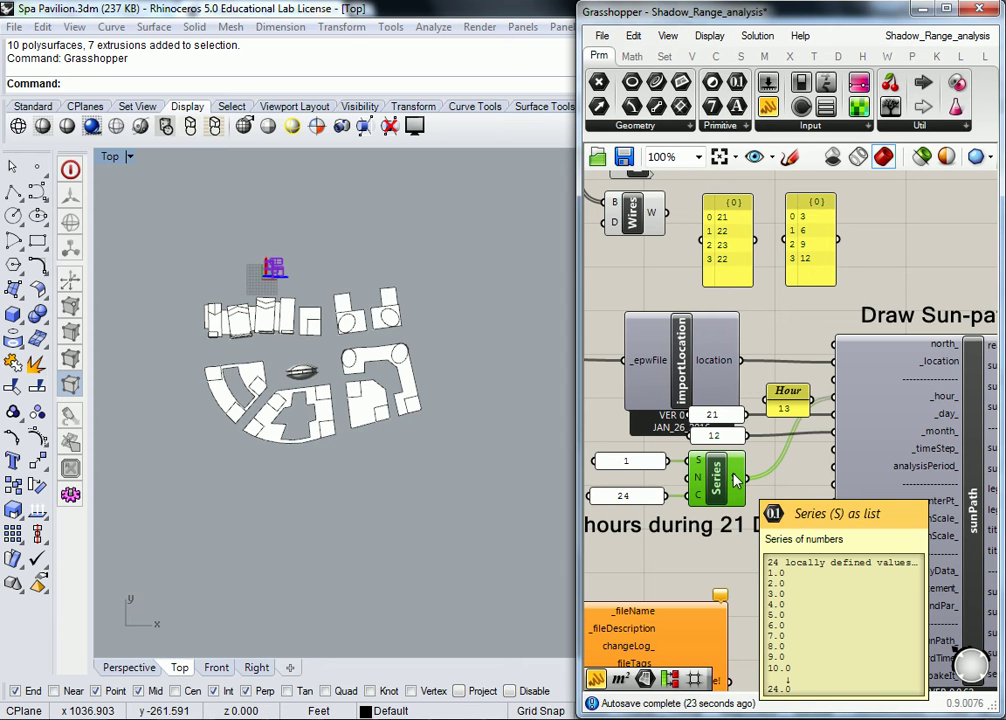
click(713, 437)
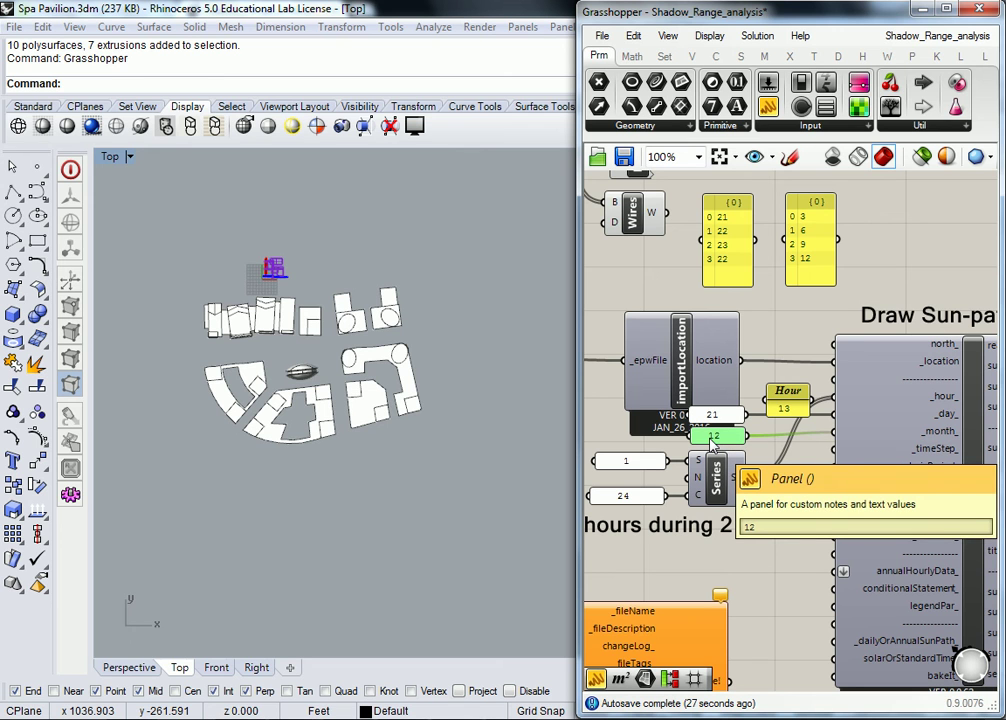
click(759, 458)
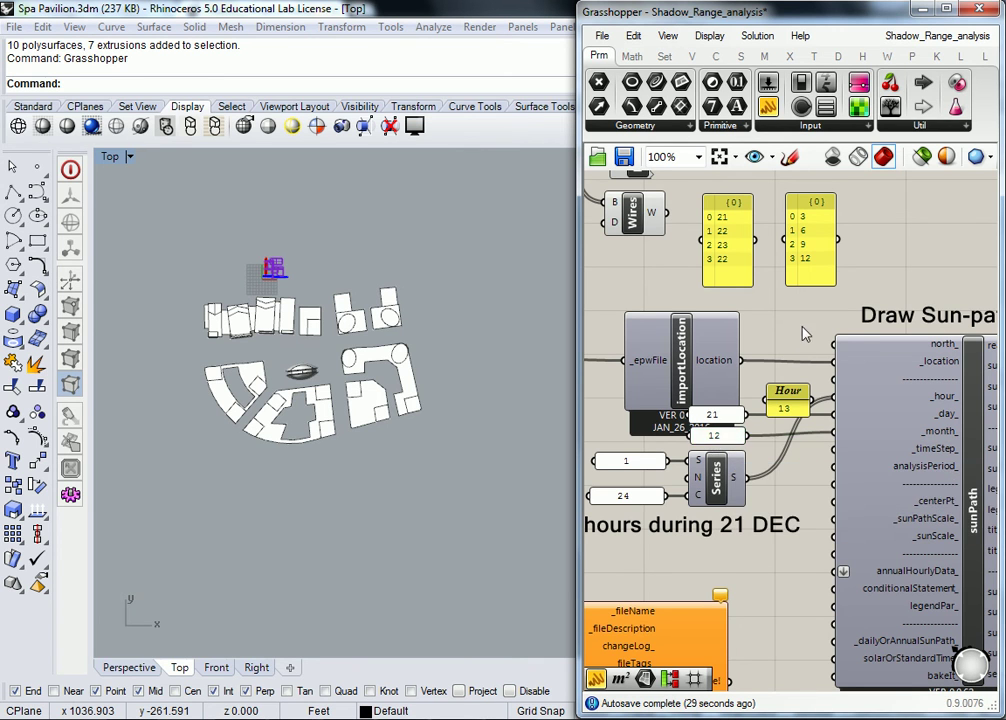
- Move the Hour panel above the location wire
right_drag(808, 325, 778, 403)
drag(754, 480, 700, 410)
scroll(700, 410, up, 2)
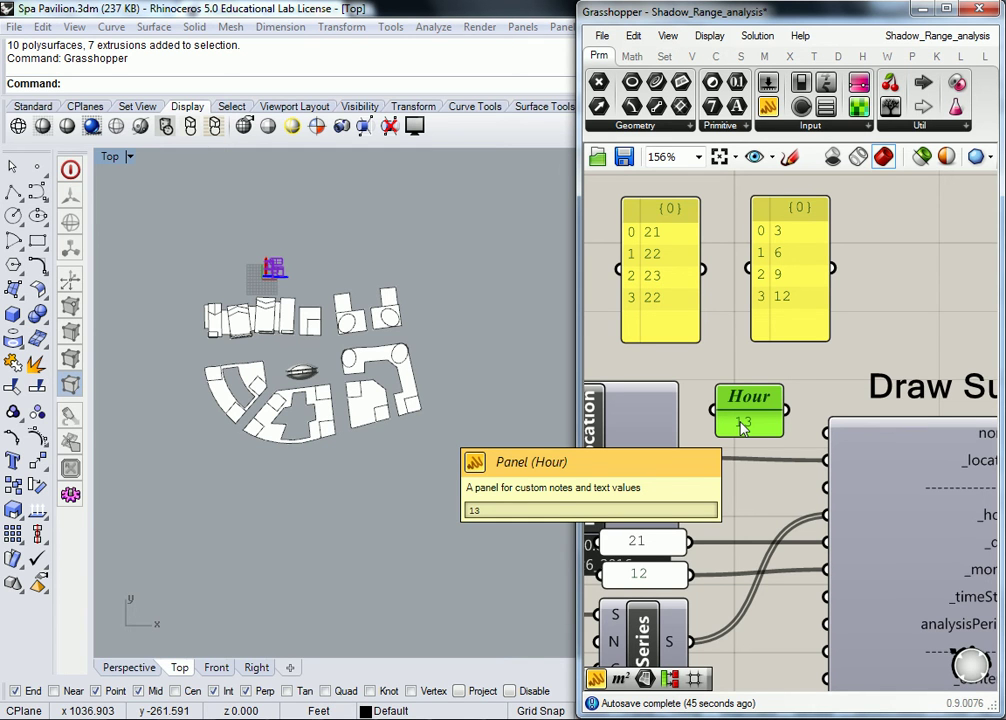
scroll(714, 400, down, 4)
scroll(748, 431, up, 4)
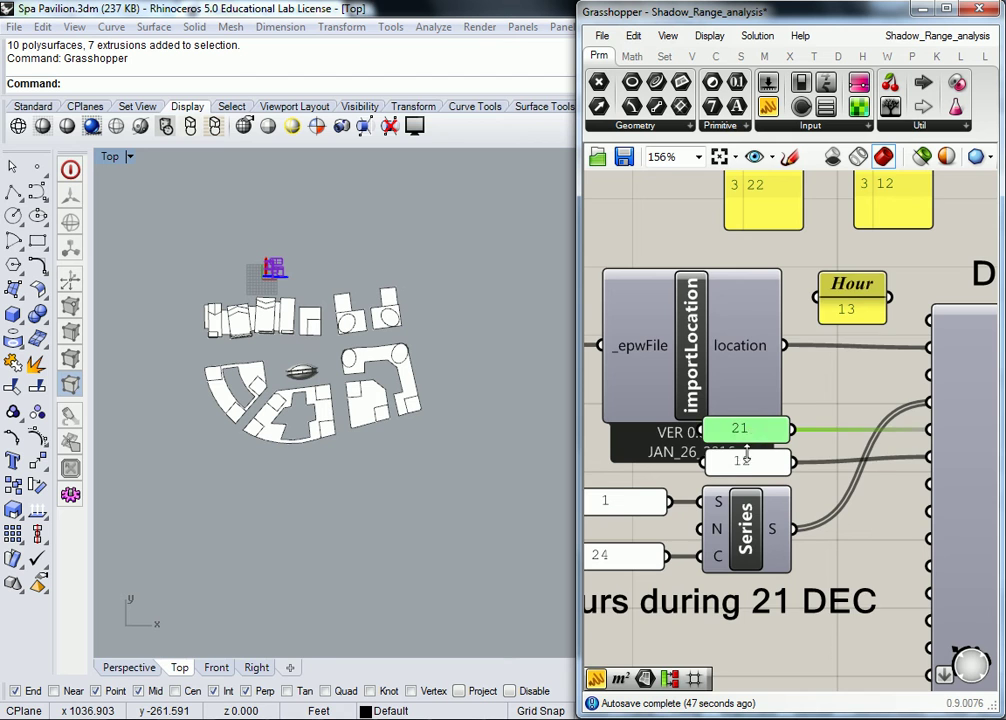
- Select the old 12 month panel and the Series component
click(748, 462)
scroll(768, 520, down, 1)
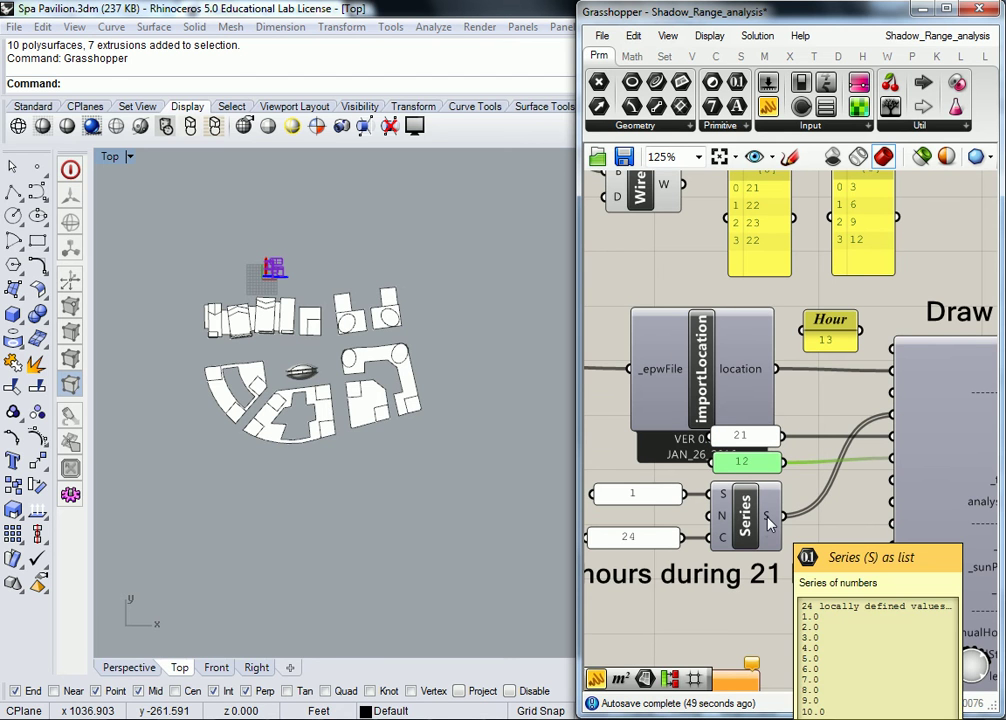
click(766, 522)
scroll(770, 521, down, 3)
scroll(836, 458, up, 2)
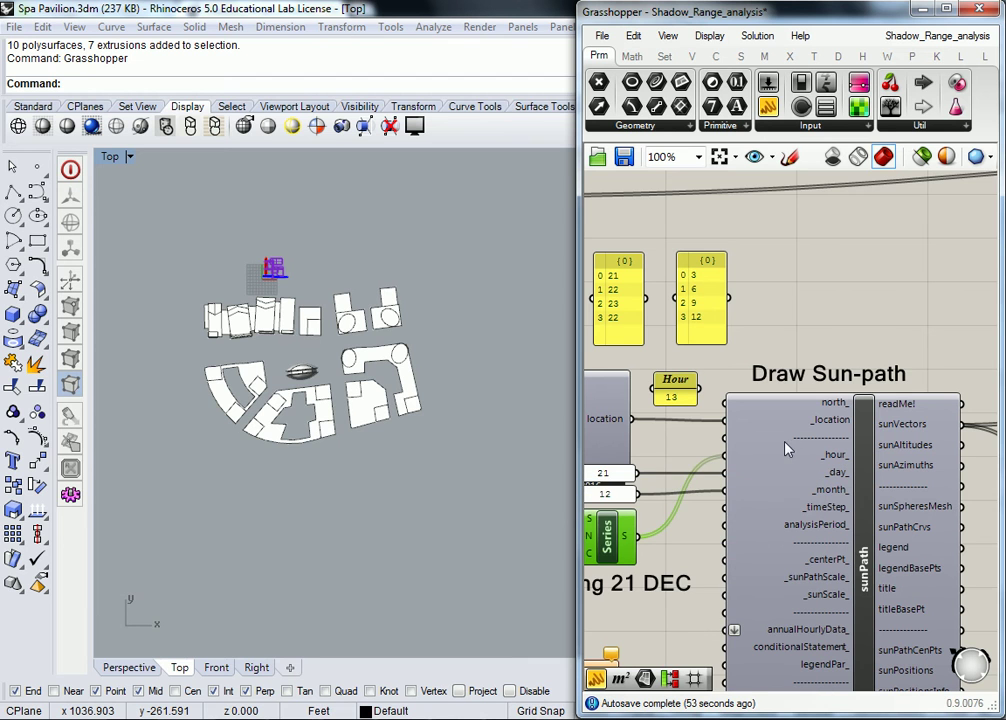
- Delete the old Series component and its 21, 12, 1 and 24 value panels
right_drag(643, 530, 770, 478)
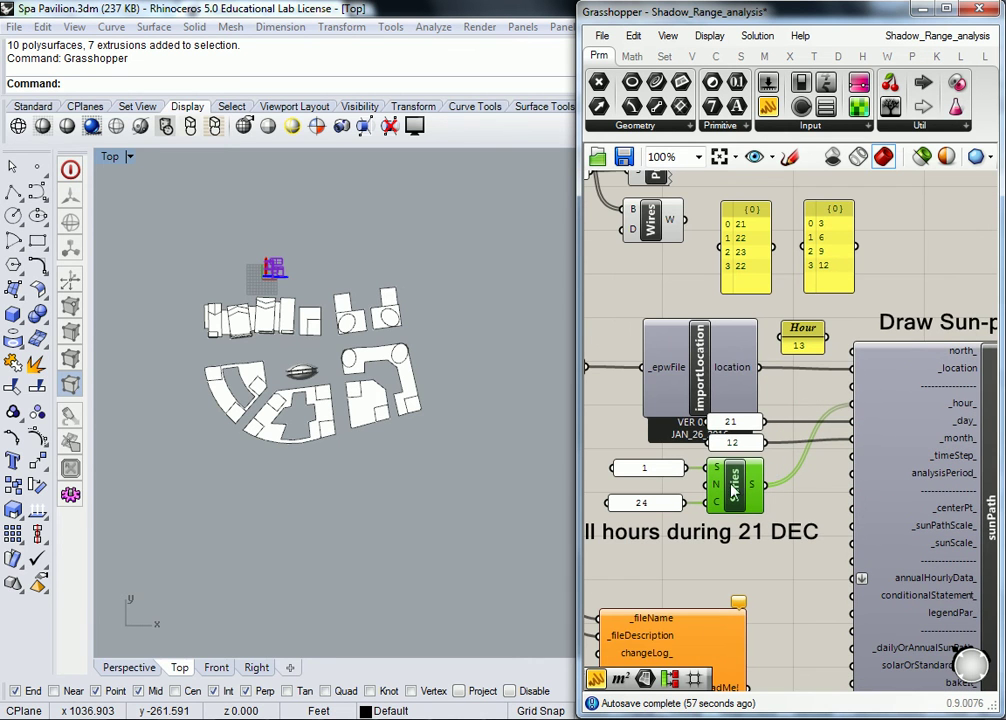
shift+click(740, 443)
key(Delete)
click(741, 425)
key(Delete)
click(655, 468)
key(Delete)
click(644, 503)
key(Delete)
- Shift the sunPath component to the right and recentre the view on its inputs
right_drag(786, 483, 754, 420)
scroll(718, 415, down, 3)
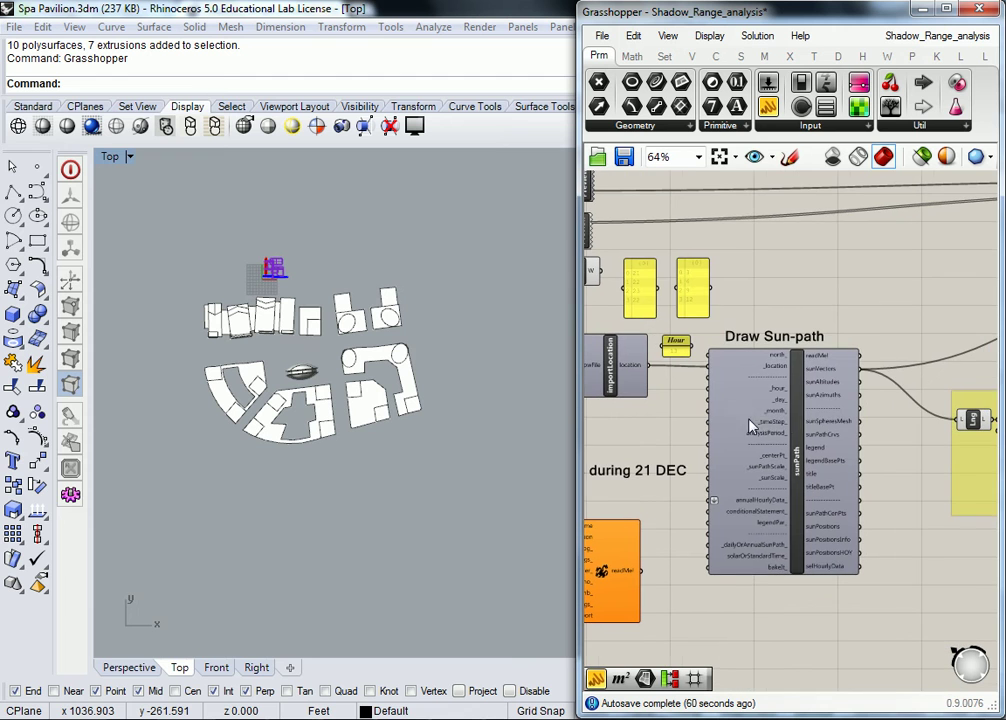
drag(797, 449, 867, 452)
click(750, 424)
scroll(703, 400, up, 2)
right_drag(703, 400, 731, 380)
scroll(731, 380, up, 1)
- Place Hour beside _hour, the day list below it, and the month list by _month
drag(670, 338, 797, 398)
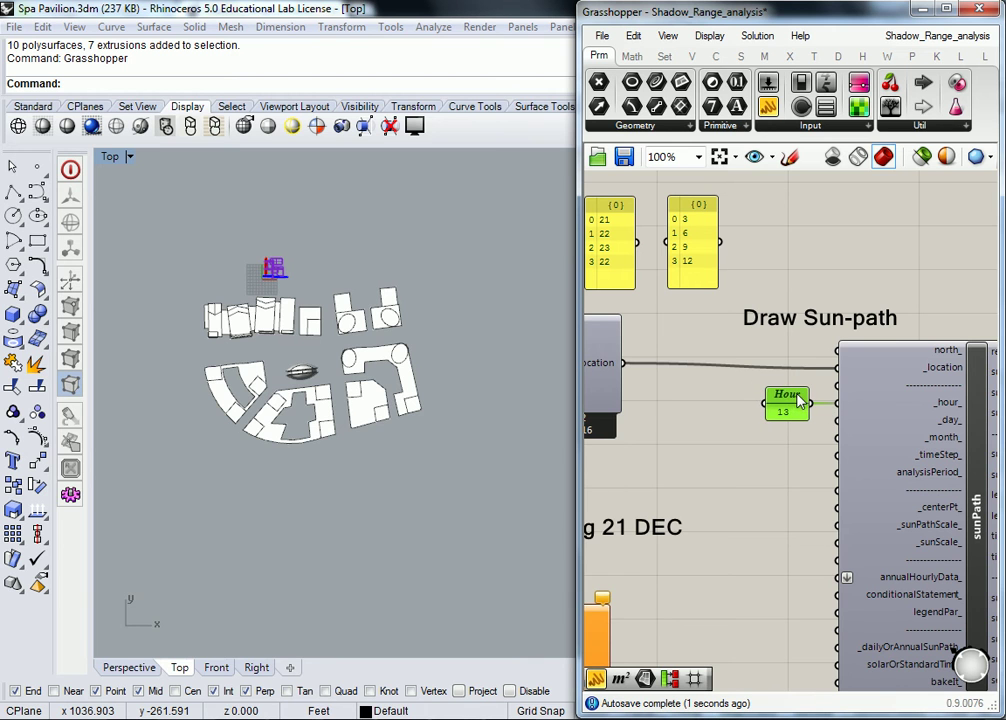
right_drag(678, 314, 694, 302)
drag(628, 196, 851, 412)
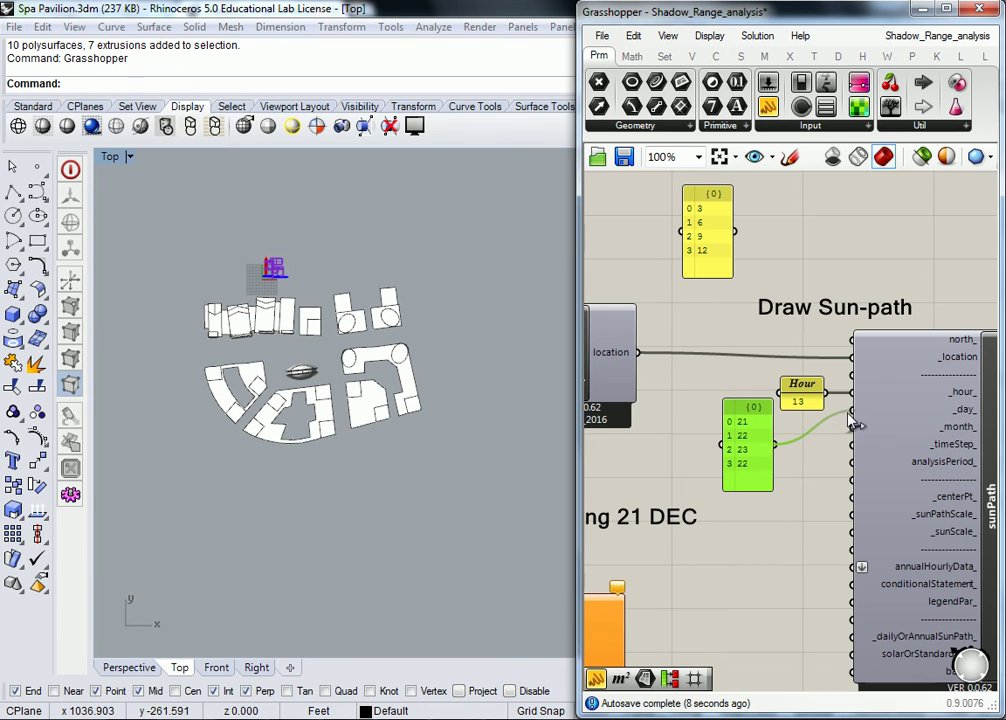
click(749, 389)
click(722, 207)
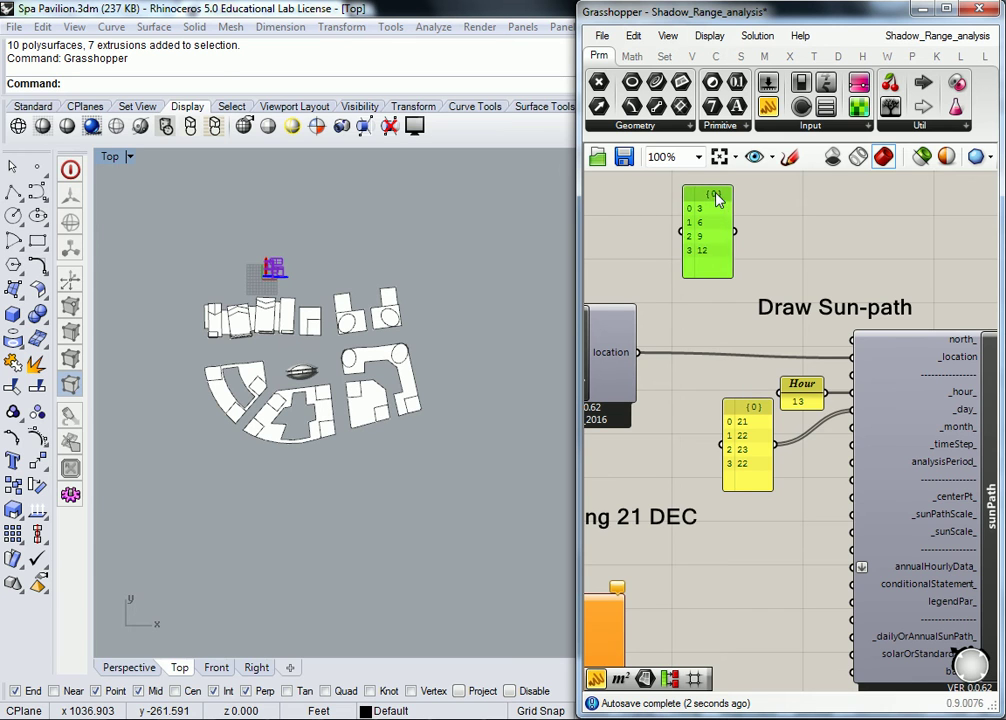
drag(722, 207, 850, 428)
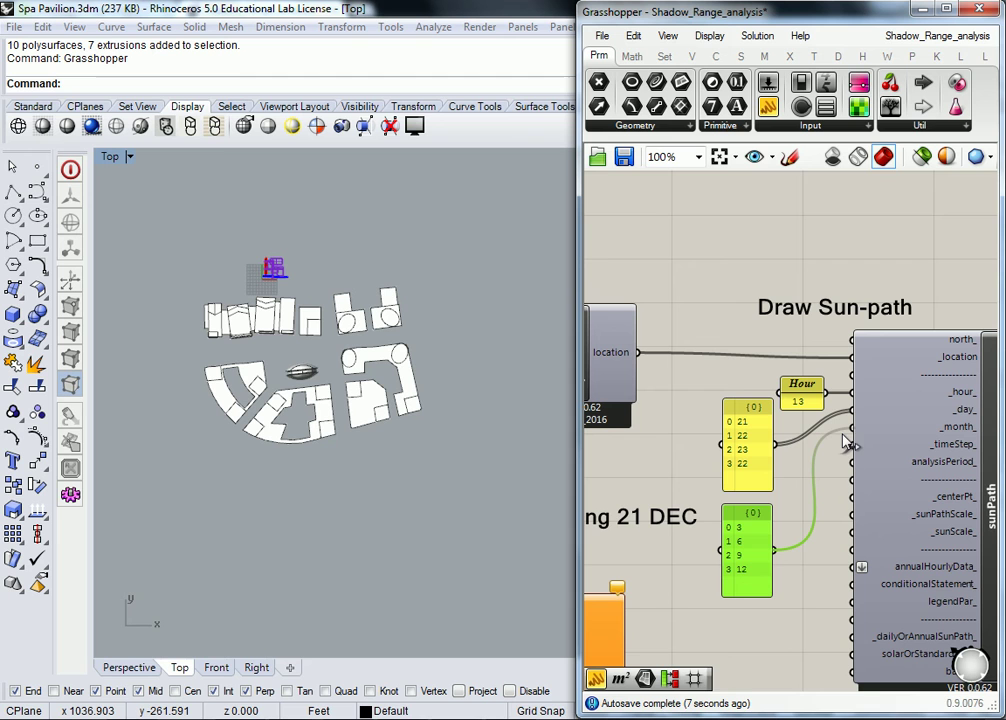
click(781, 250)
right_drag(869, 271, 781, 259)
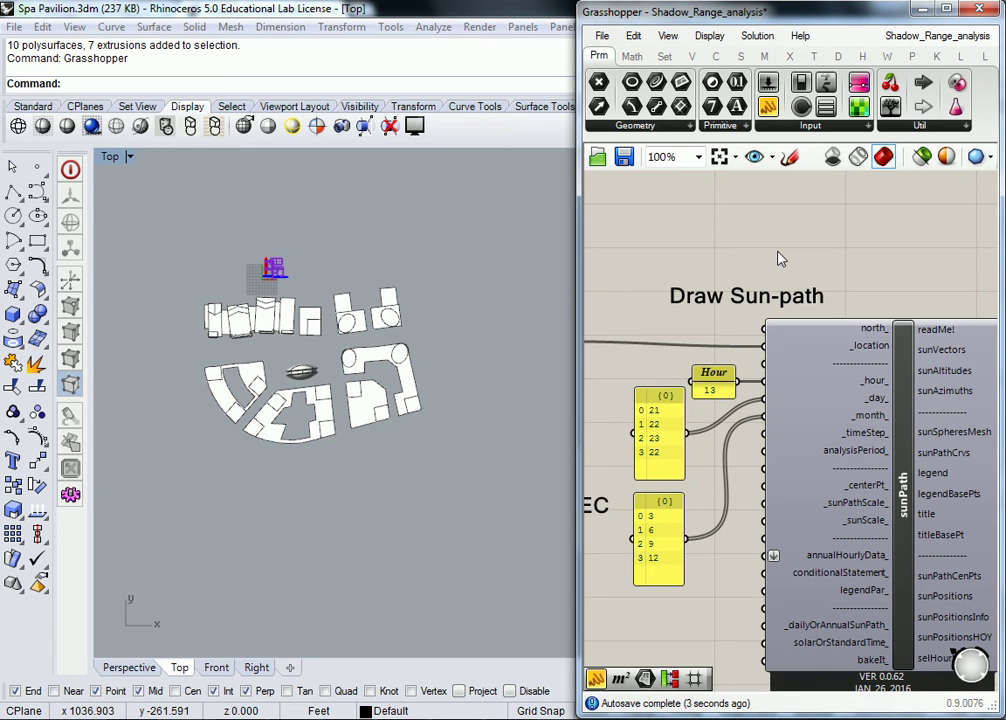
drag(715, 382, 686, 370)
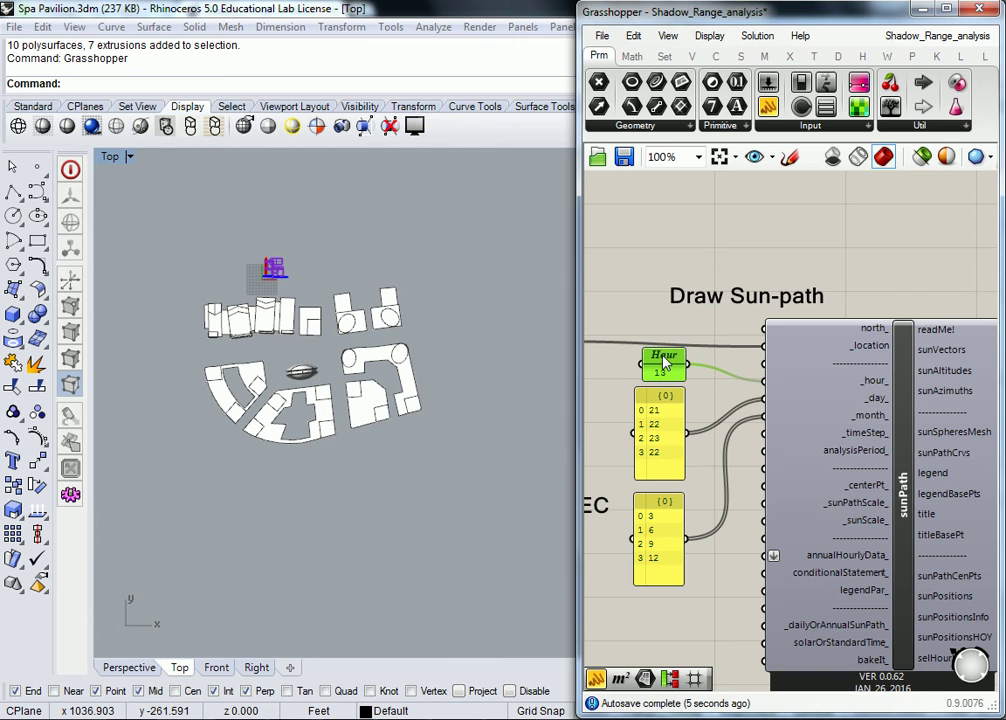
click(662, 270)
- Pan to the sunlight-hours analysis inputs and centre the view on the False toggle
scroll(662, 268, down, 2)
right_drag(733, 320, 737, 446)
right_drag(880, 341, 725, 373)
click(779, 350)
scroll(790, 352, up, 3)
right_drag(820, 358, 737, 371)
scroll(741, 373, down, 2)
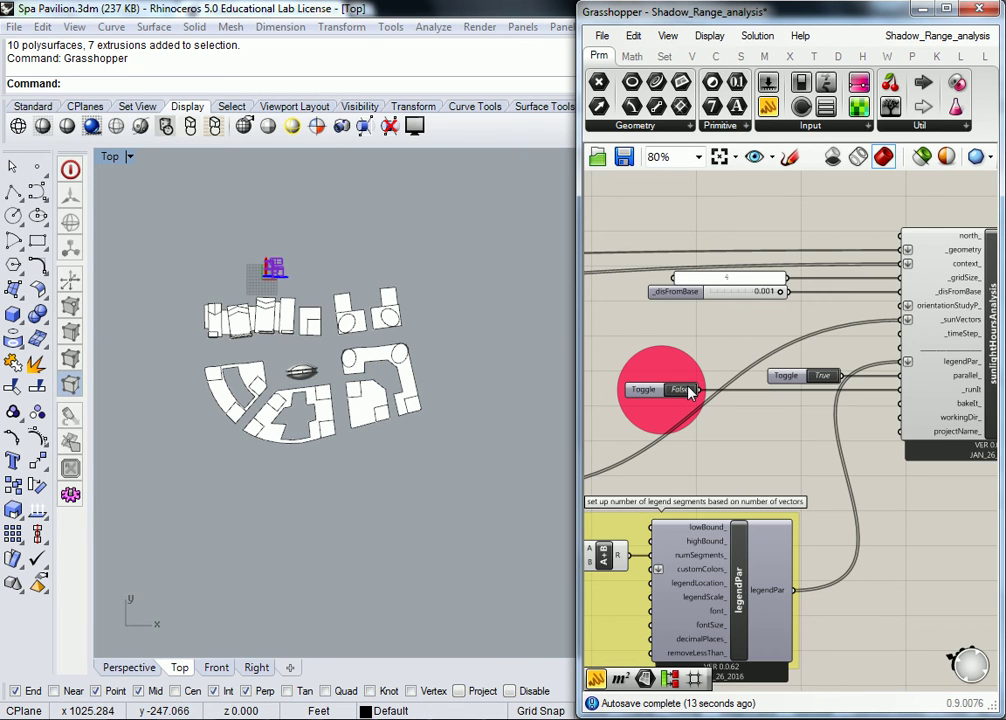
- Set the _runIt toggle to True and frame the shaded sunlight-hours result in Rhino's Top view
click(685, 390)
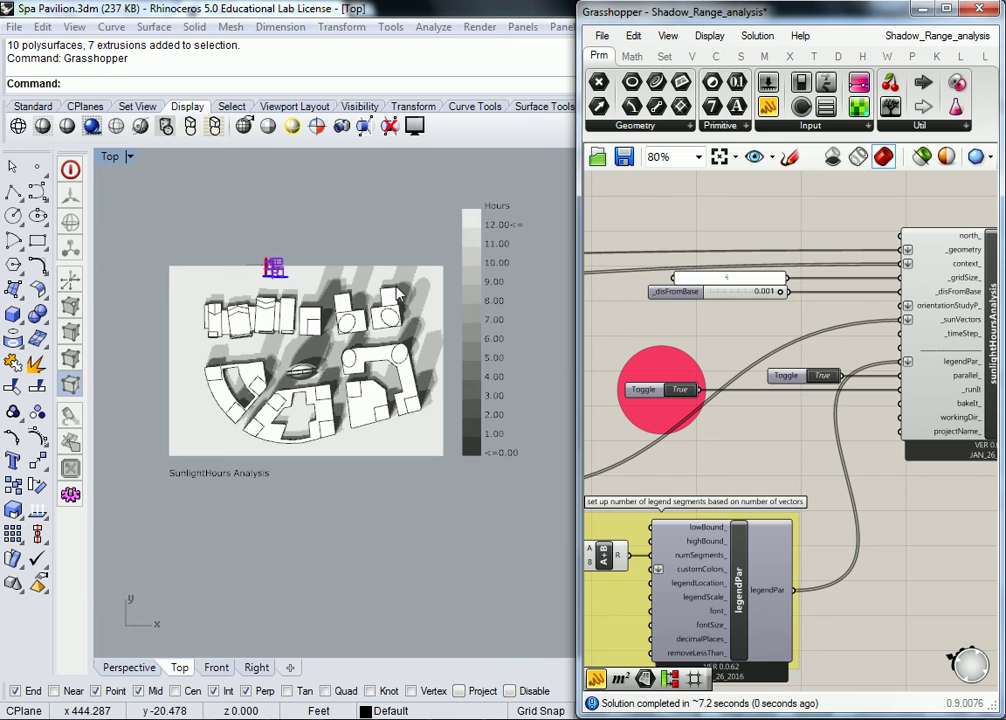
right_drag(393, 236, 339, 231)
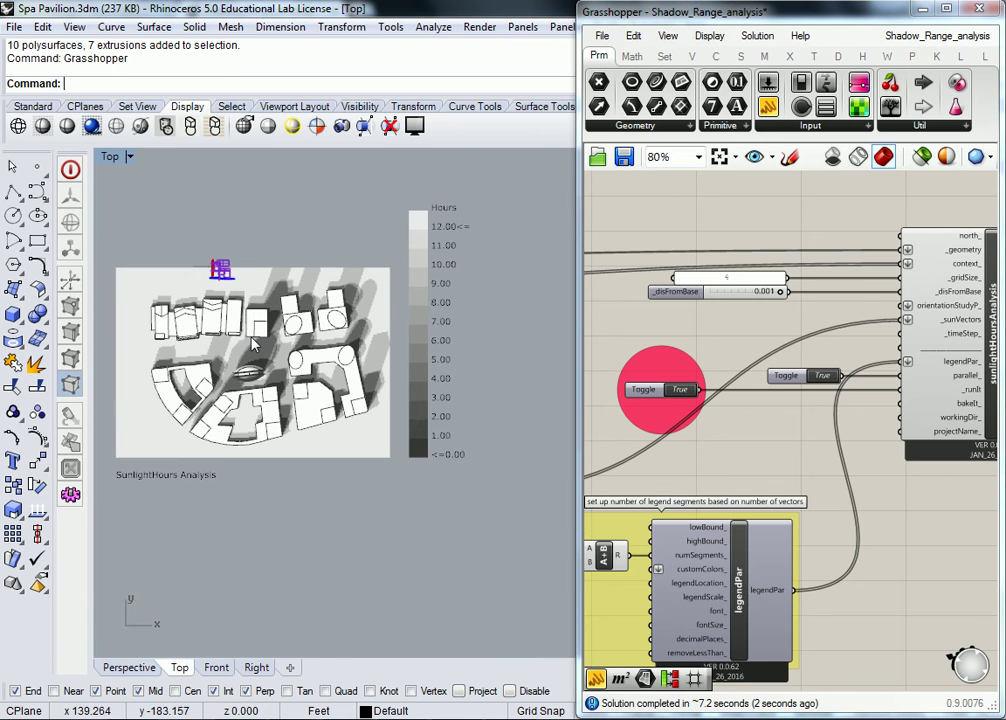
scroll(285, 356, up, 4)
scroll(290, 357, down, 2)
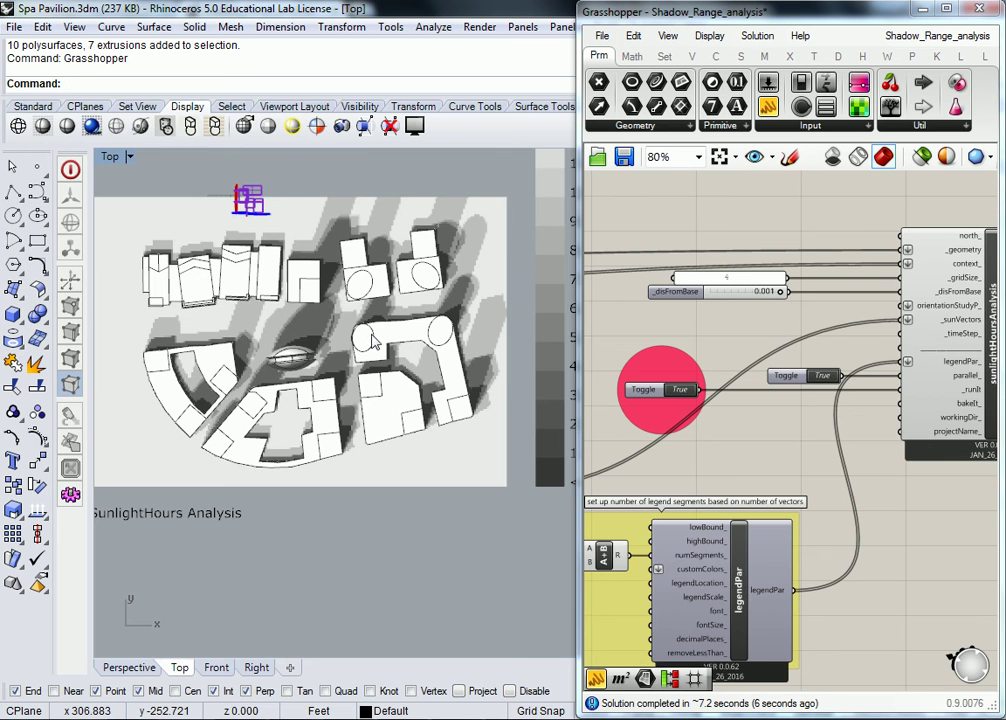
scroll(340, 330, down, 3)
scroll(348, 330, up, 2)
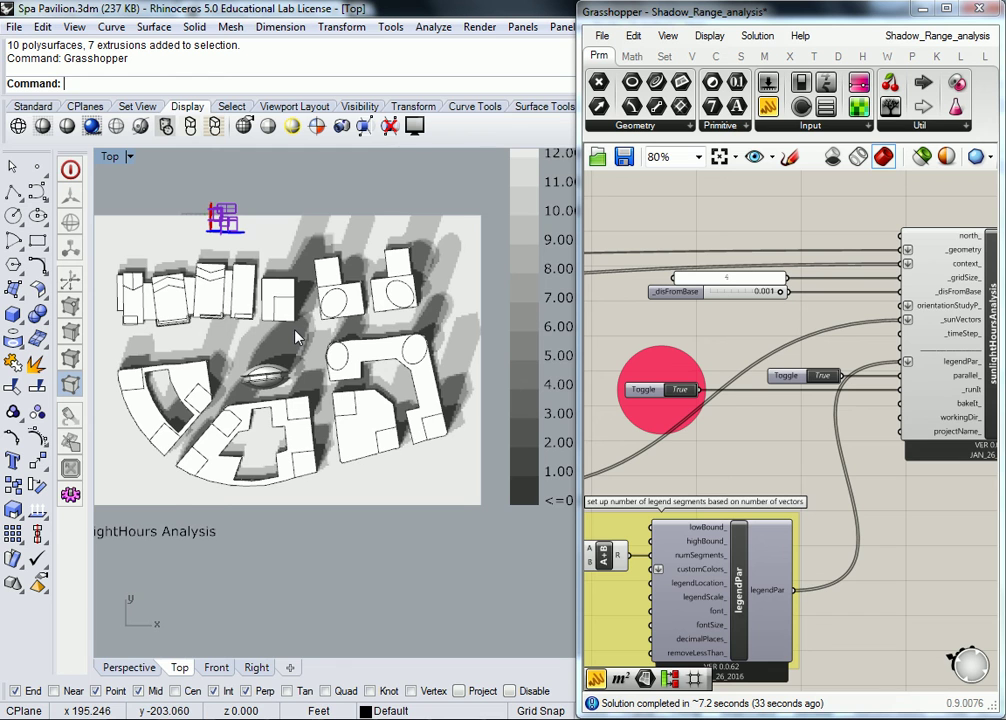
scroll(315, 345, down, 2)
scroll(370, 317, up, 3)
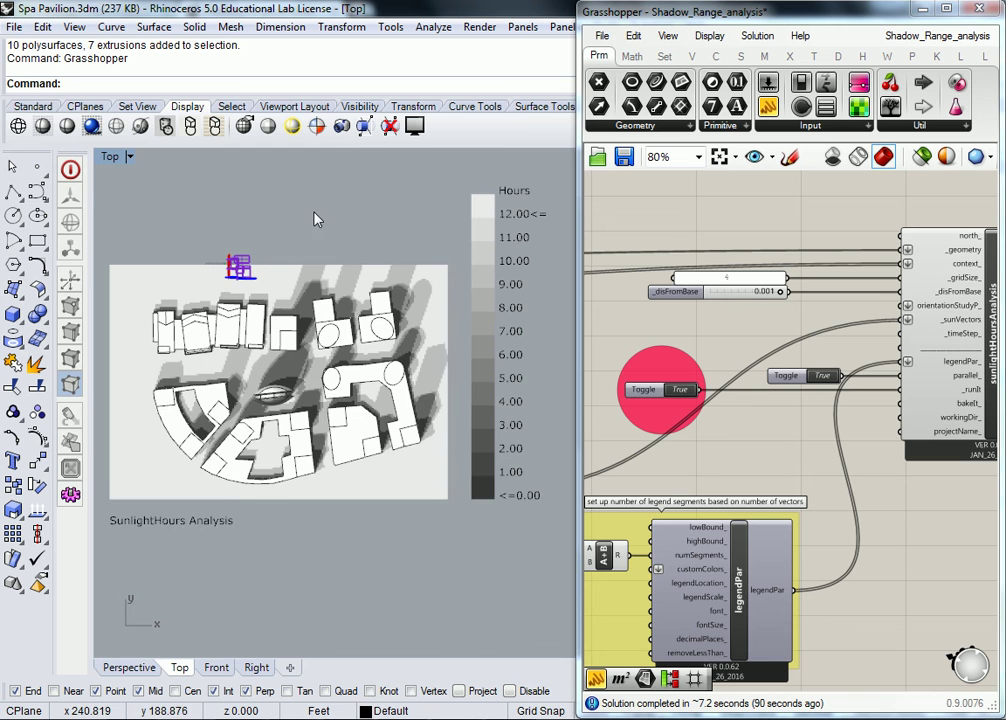
scroll(240, 268, up, 5)
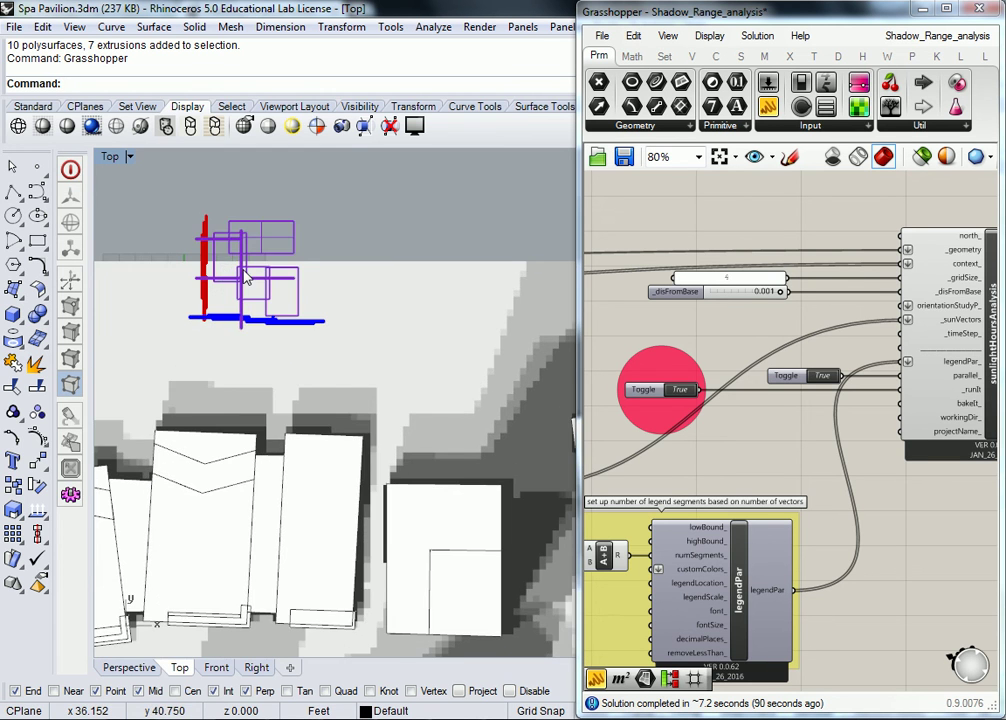
scroll(224, 272, down, 3)
scroll(285, 252, down, 3)
right_drag(334, 338, 364, 331)
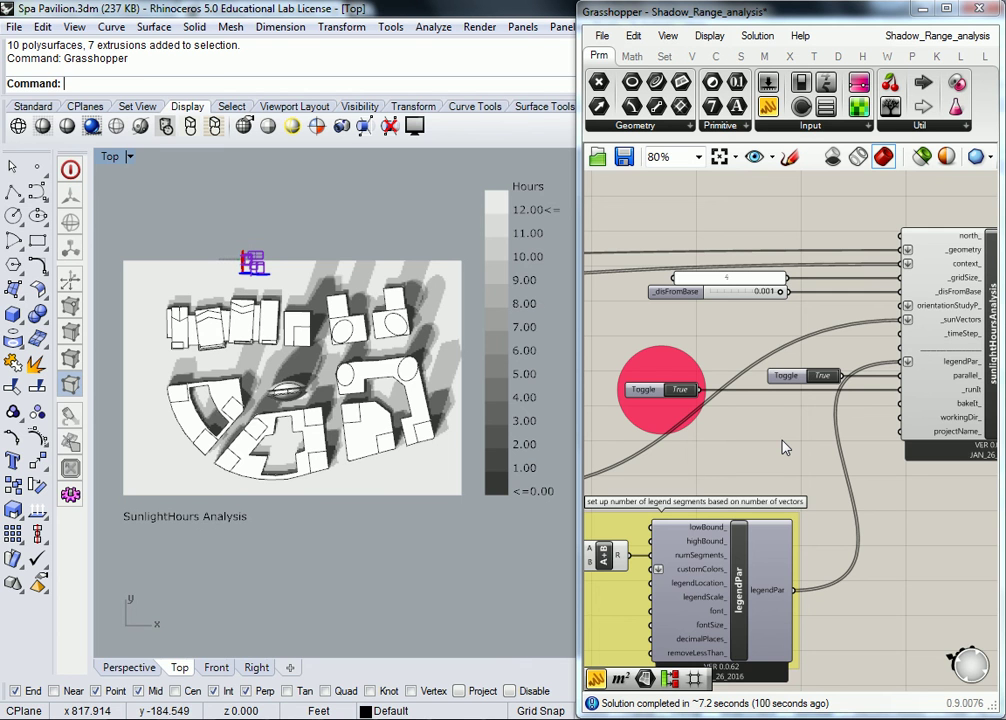
right_drag(941, 412, 806, 408)
scroll(806, 405, up, 3)
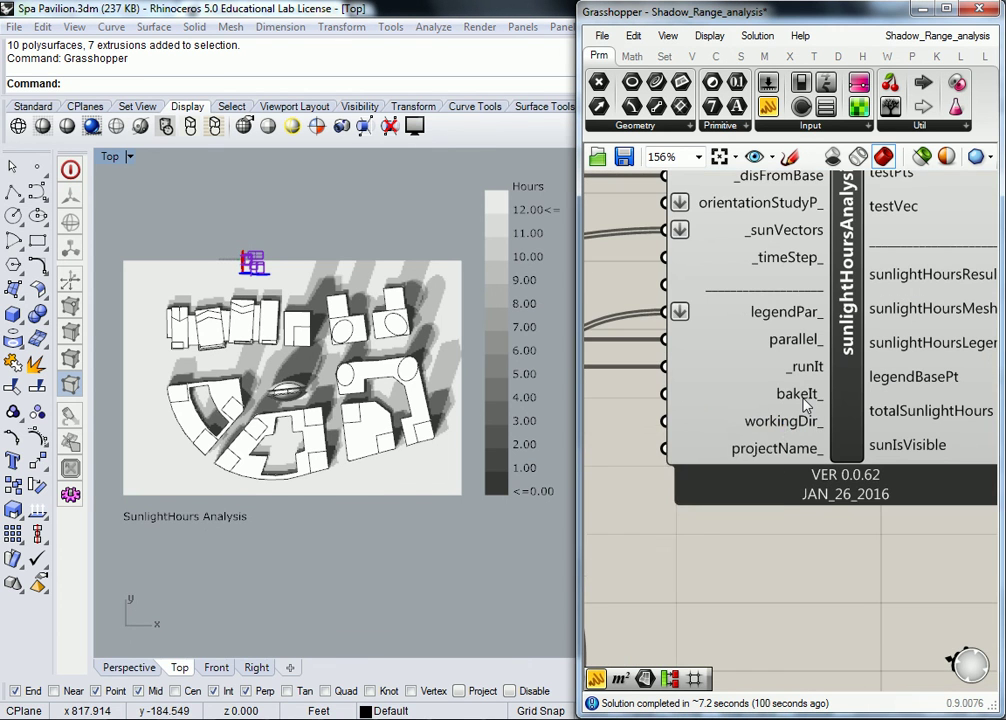
mouse_move(806, 402)
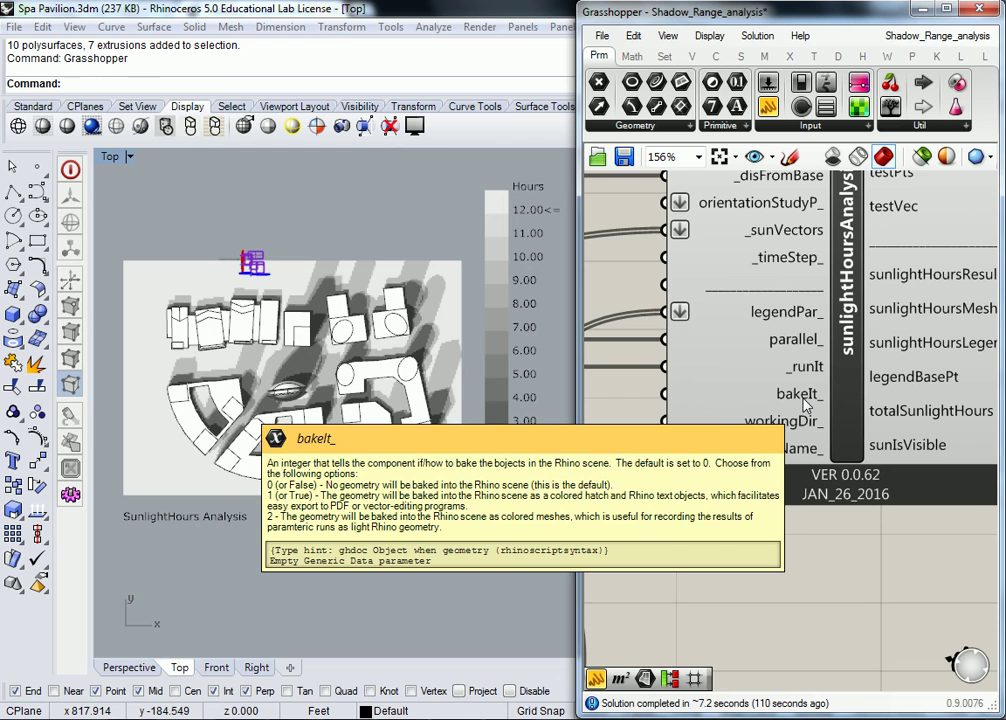
right_drag(810, 285, 695, 418)
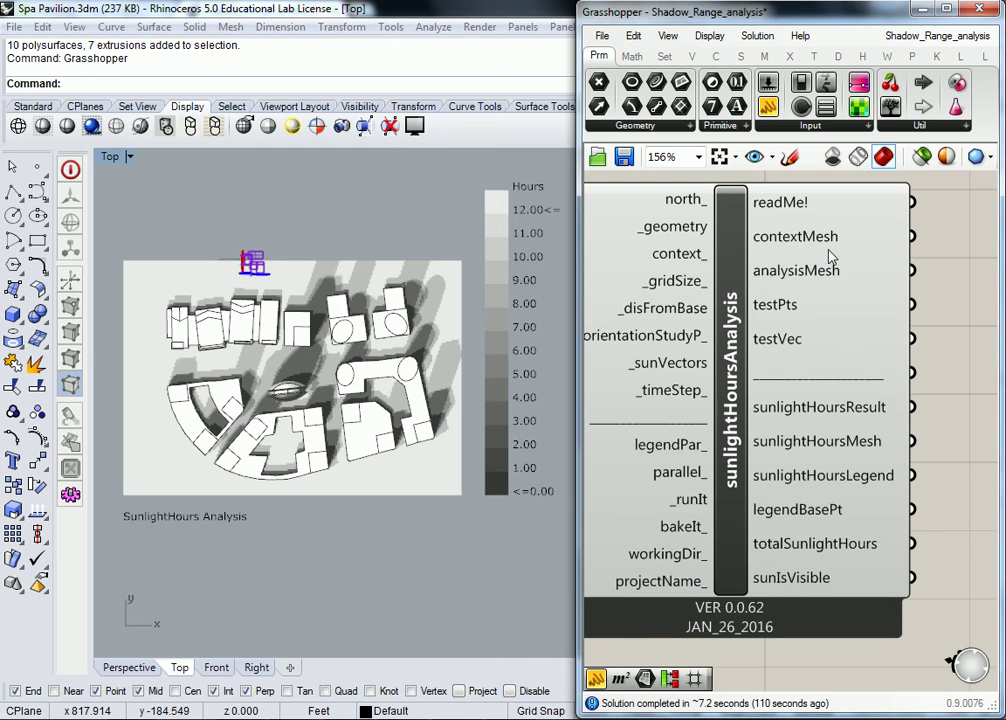
mouse_move(818, 245)
scroll(735, 305, down, 5)
scroll(703, 399, up, 2)
right_drag(700, 451, 768, 426)
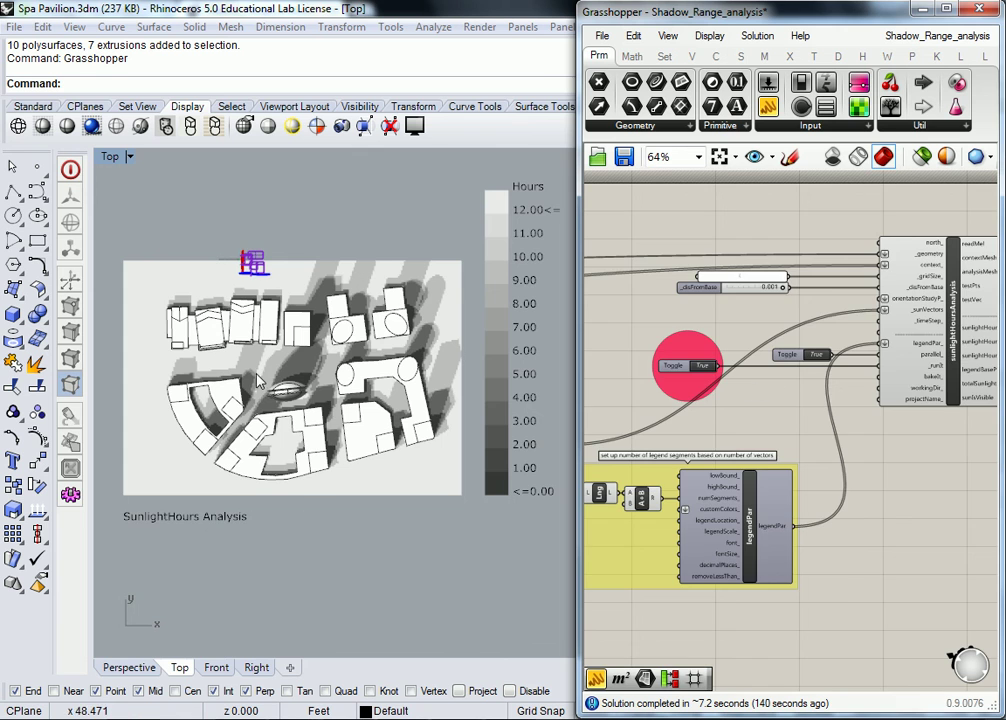
scroll(230, 360, up, 3)
scroll(263, 418, up, 4)
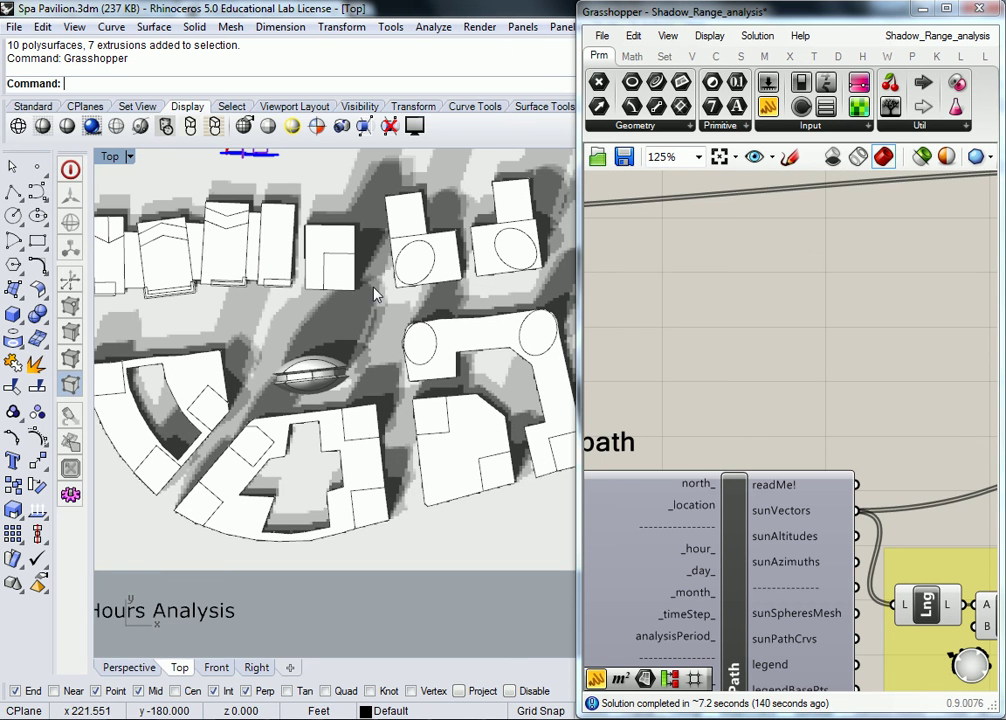
right_drag(375, 293, 362, 302)
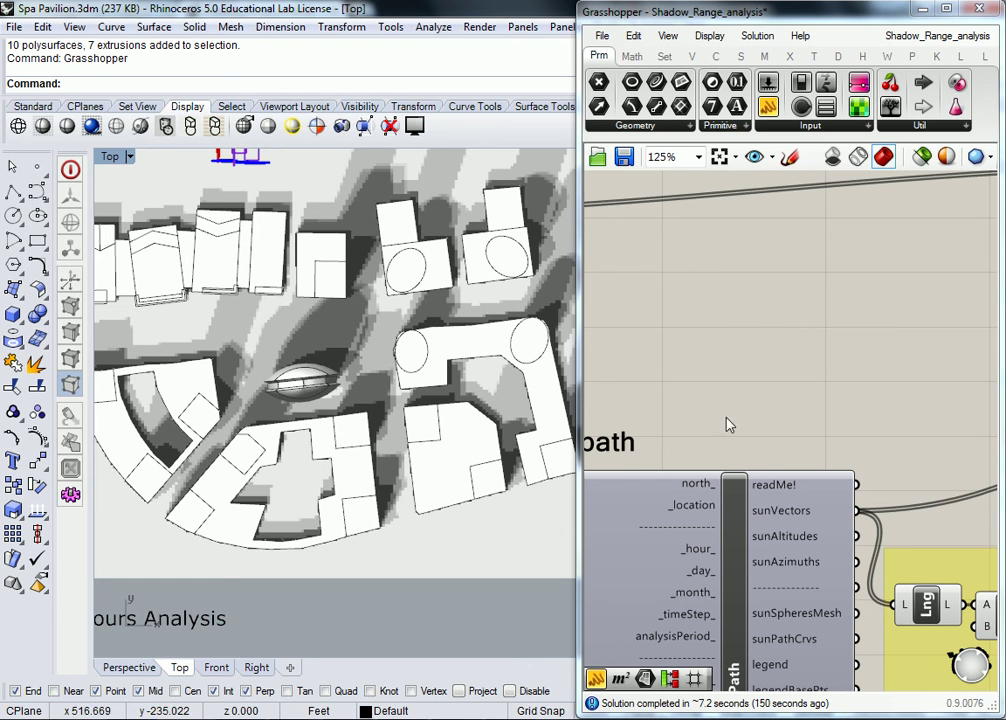
scroll(757, 415, down, 3)
right_drag(760, 461, 565, 425)
mouse_move(748, 378)
scroll(665, 330, up, 3)
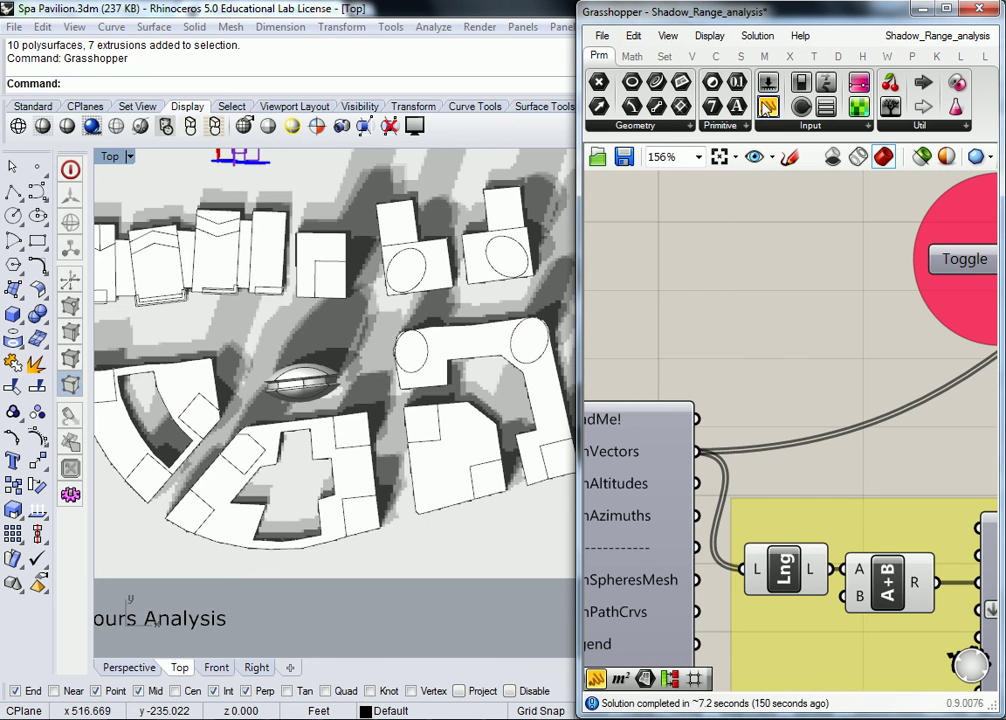
right_drag(640, 460, 725, 310)
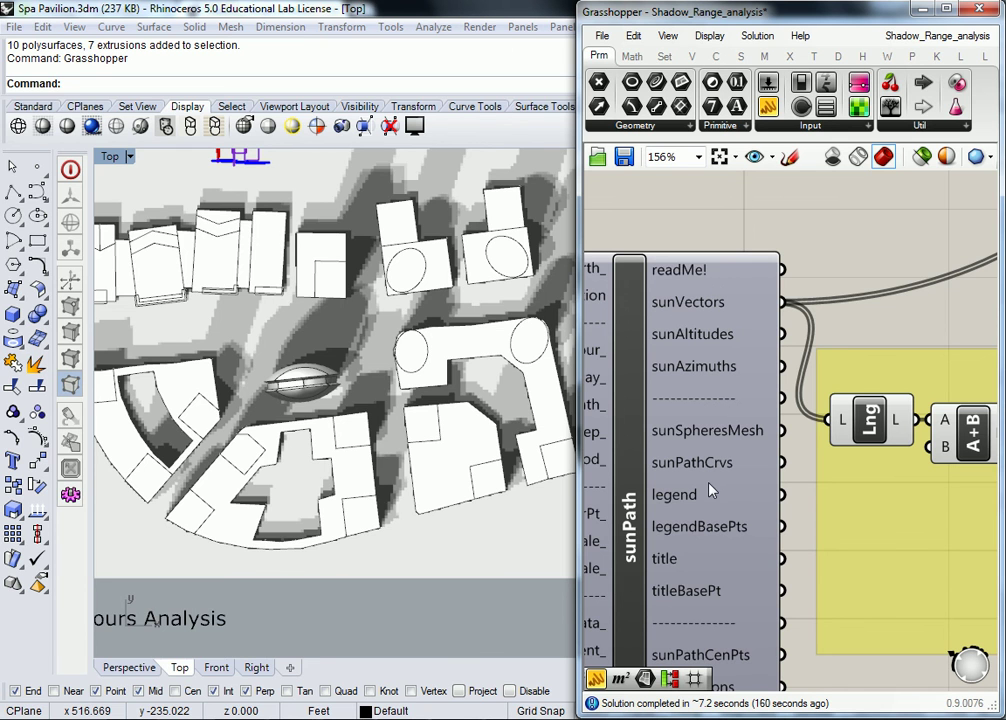
mouse_move(703, 479)
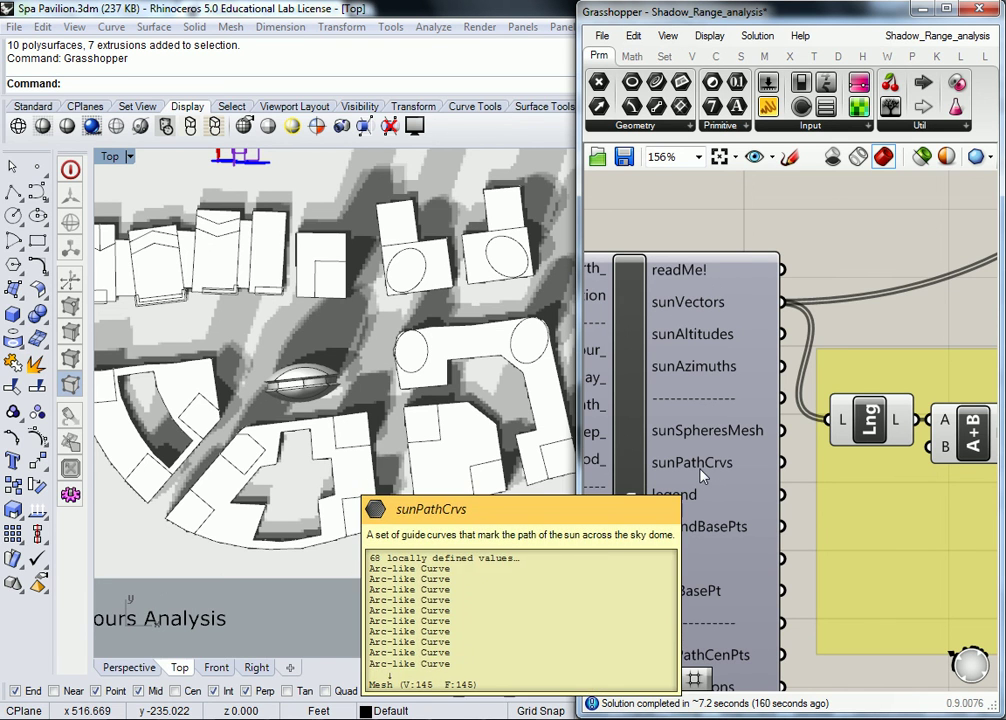
- Drop a new empty panel beside sunPath's outputs
right_drag(809, 202, 779, 242)
drag(767, 106, 859, 277)
right_drag(859, 277, 843, 318)
drag(843, 318, 916, 321)
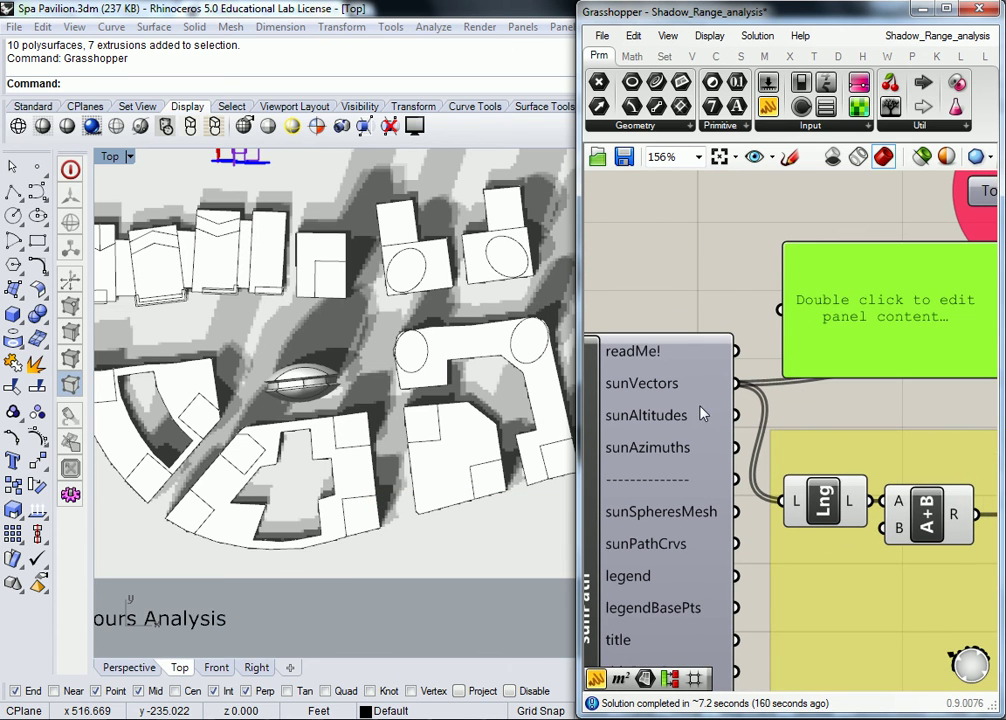
- Wire sunAltitudes into the panel, stretch it to show all 12 values, and move it below legendPar
mouse_move(676, 424)
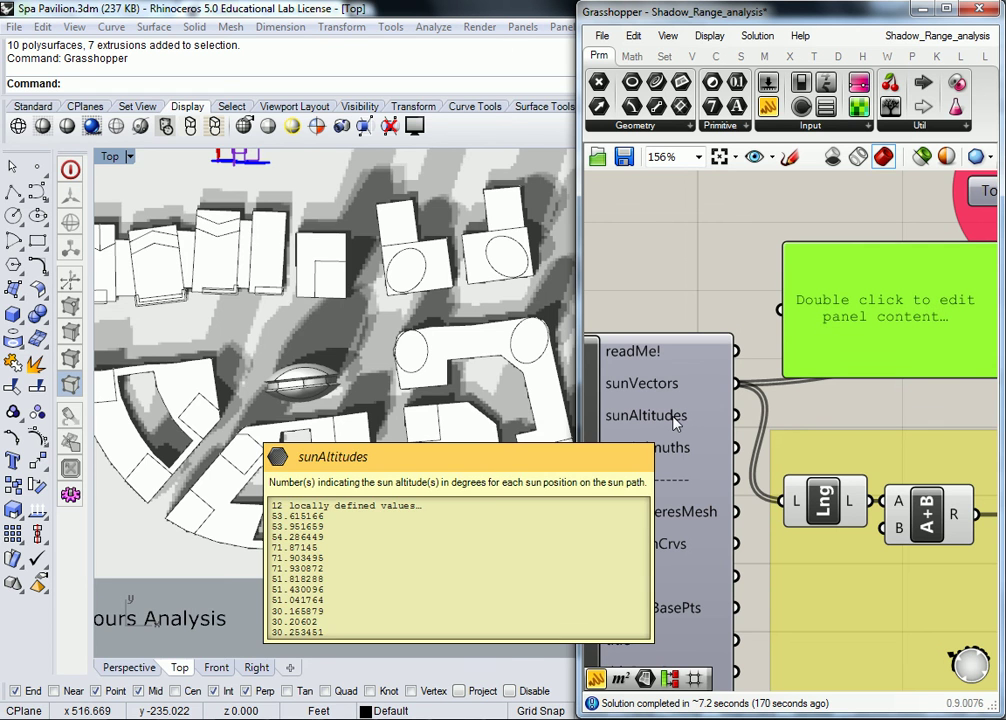
drag(736, 383, 781, 309)
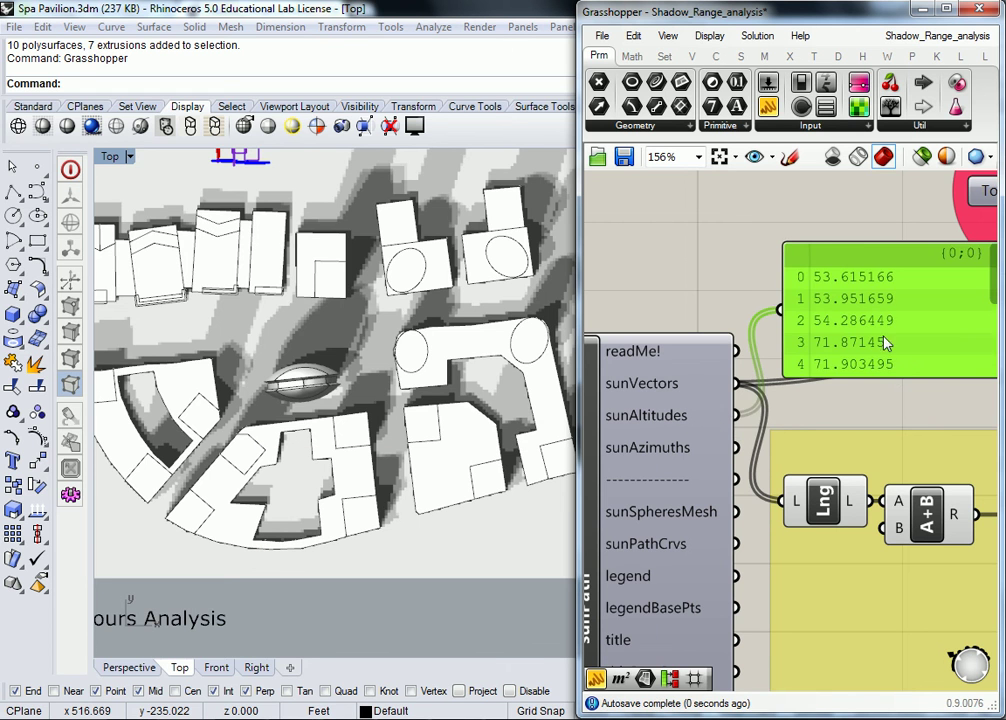
right_drag(888, 362, 730, 346)
drag(850, 354, 852, 604)
scroll(720, 470, down, 3)
scroll(812, 412, up, 2)
scroll(812, 412, down, 2)
drag(805, 212, 866, 478)
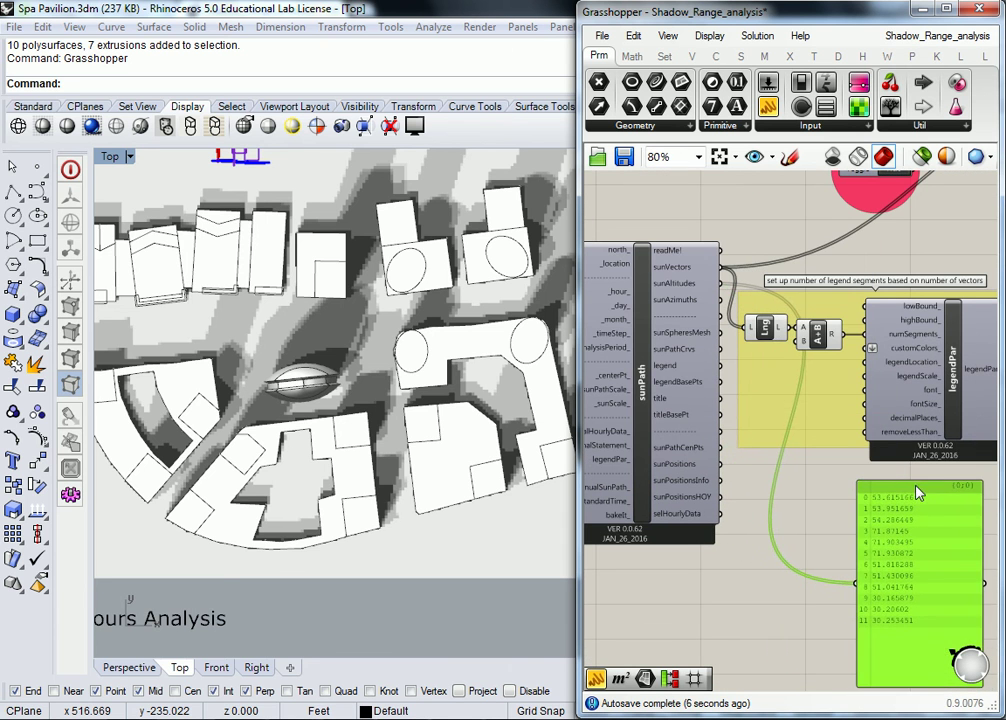
right_drag(866, 478, 759, 393)
scroll(714, 409, up, 2)
click(716, 430)
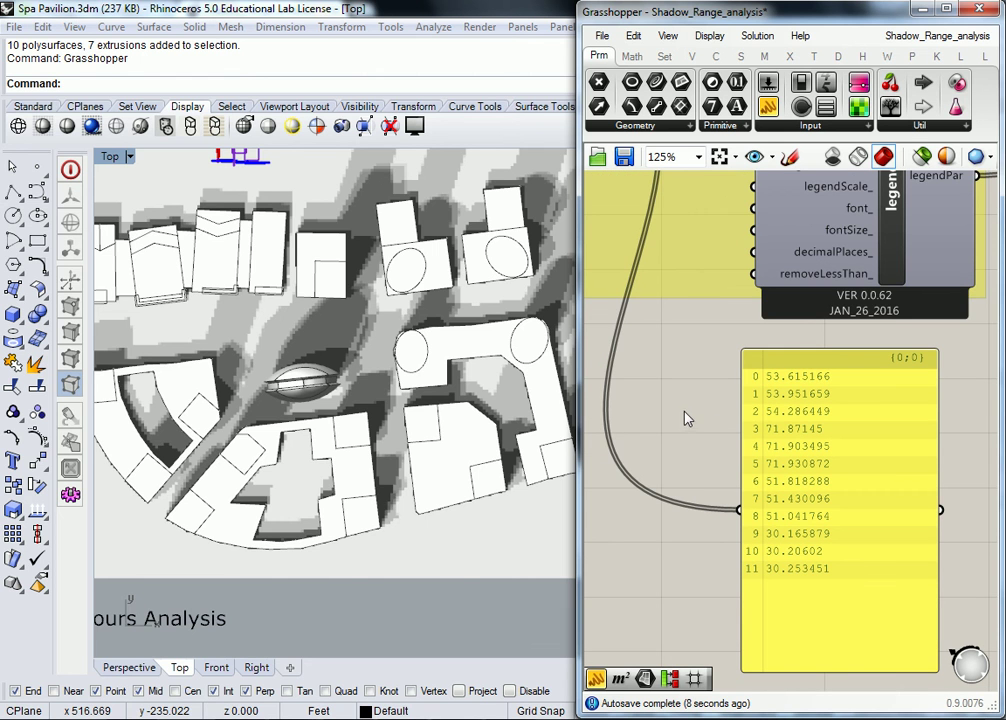
scroll(700, 388, down, 2)
right_drag(656, 386, 890, 408)
scroll(880, 380, down, 2)
scroll(745, 263, up, 3)
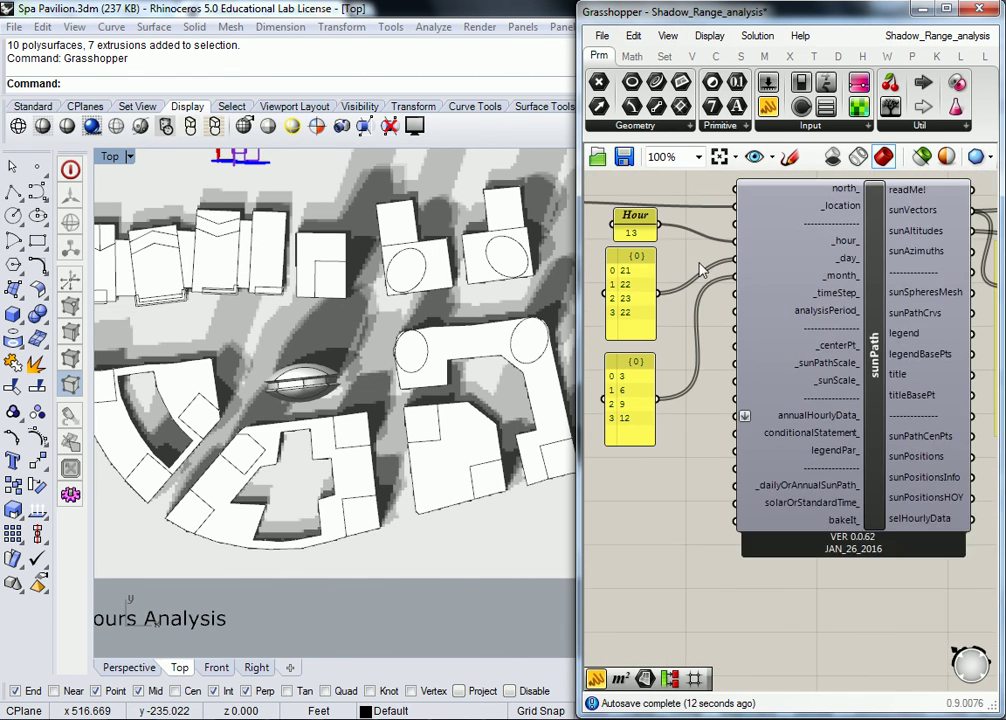
mouse_move(838, 262)
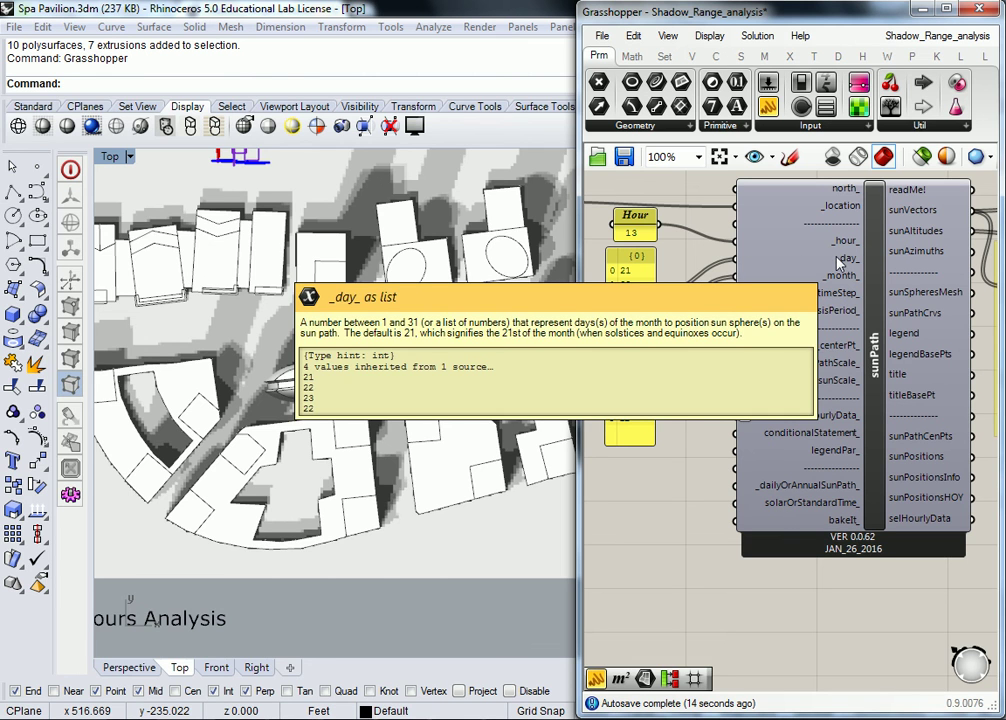
mouse_move(838, 286)
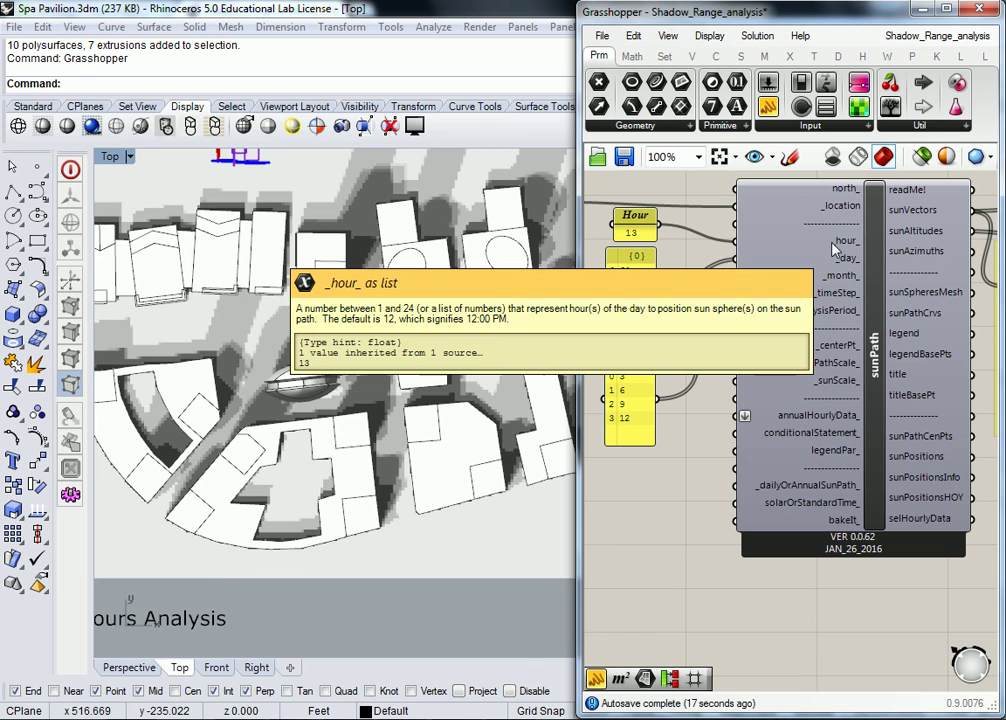
scroll(838, 250, down, 2)
right_drag(835, 251, 590, 140)
scroll(830, 465, up, 4)
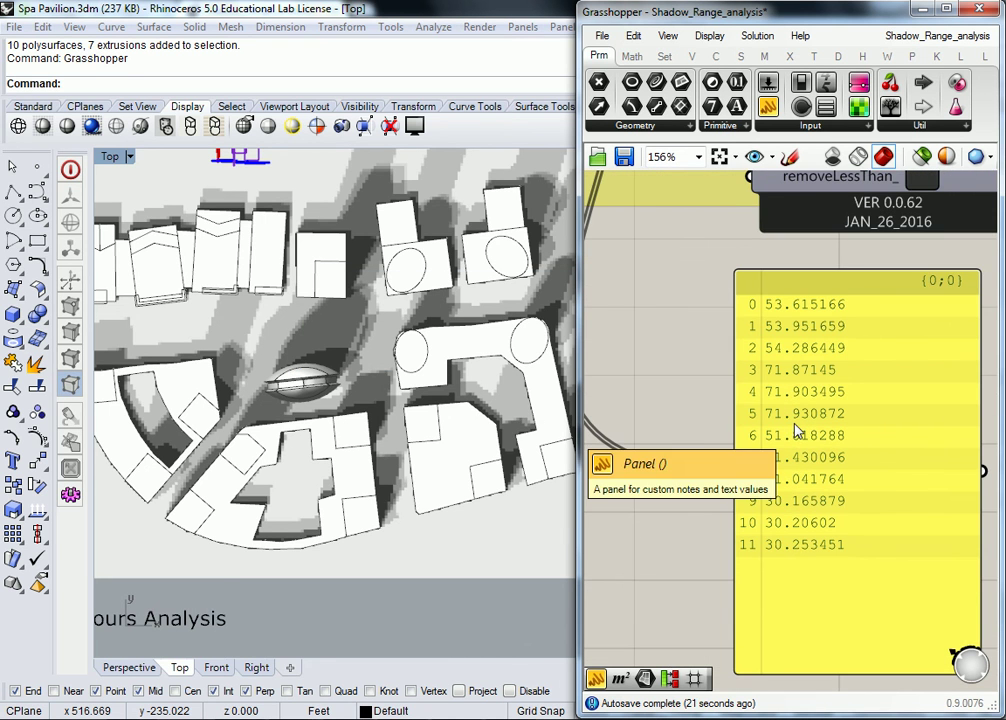
scroll(750, 385, down, 3)
right_drag(587, 300, 806, 441)
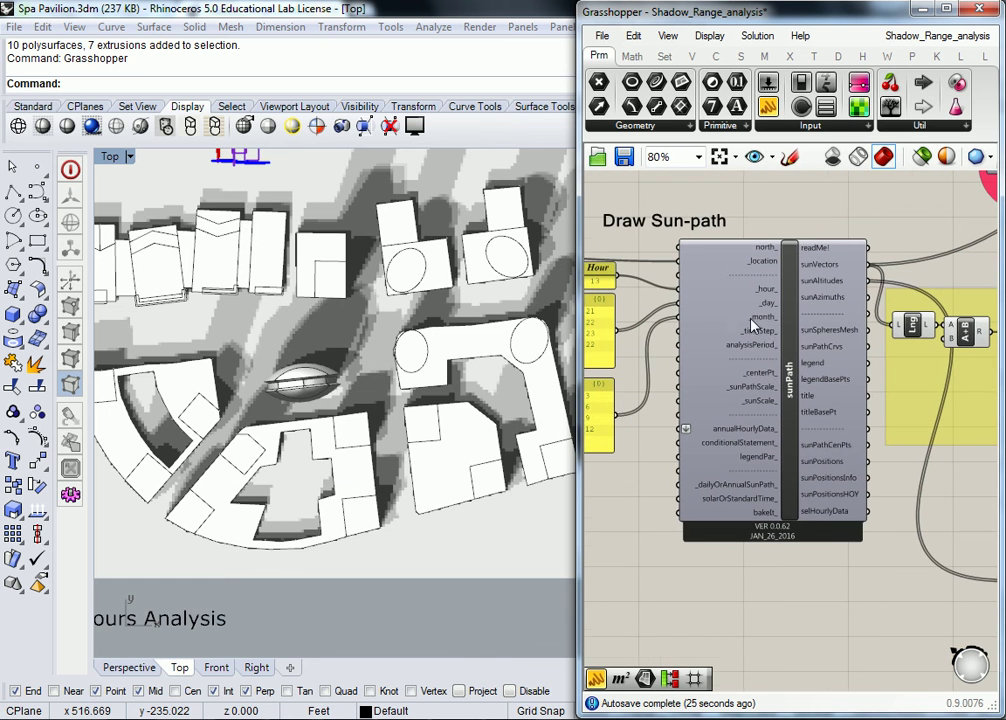
scroll(750, 325, down, 1)
scroll(860, 325, up, 1)
right_drag(880, 325, 792, 330)
mouse_move(714, 436)
right_drag(674, 341, 741, 352)
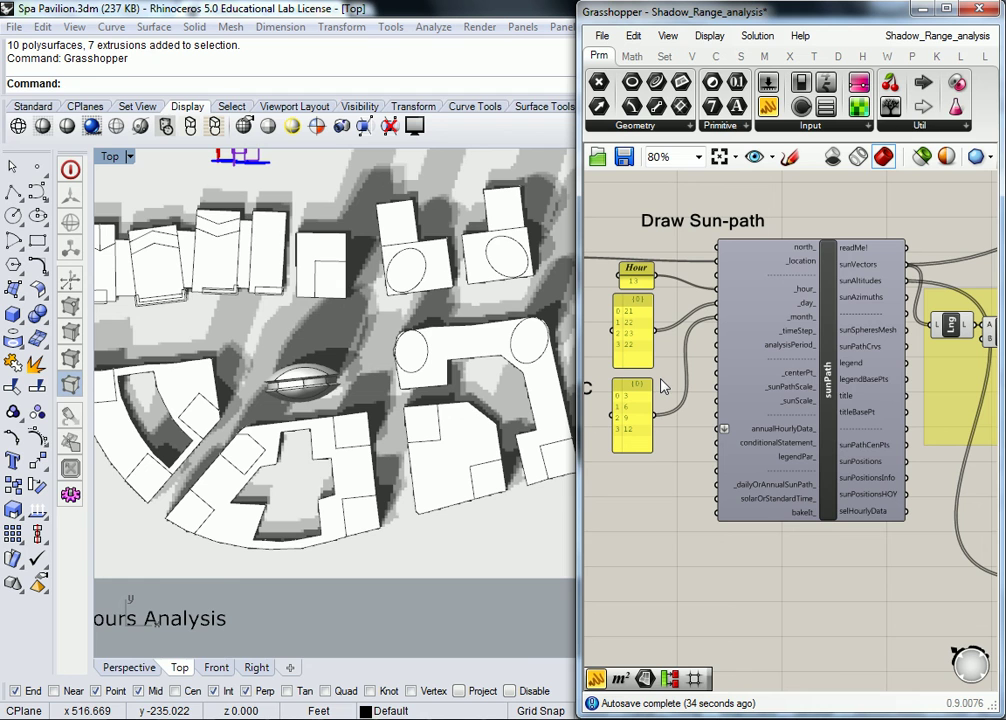
mouse_move(800, 333)
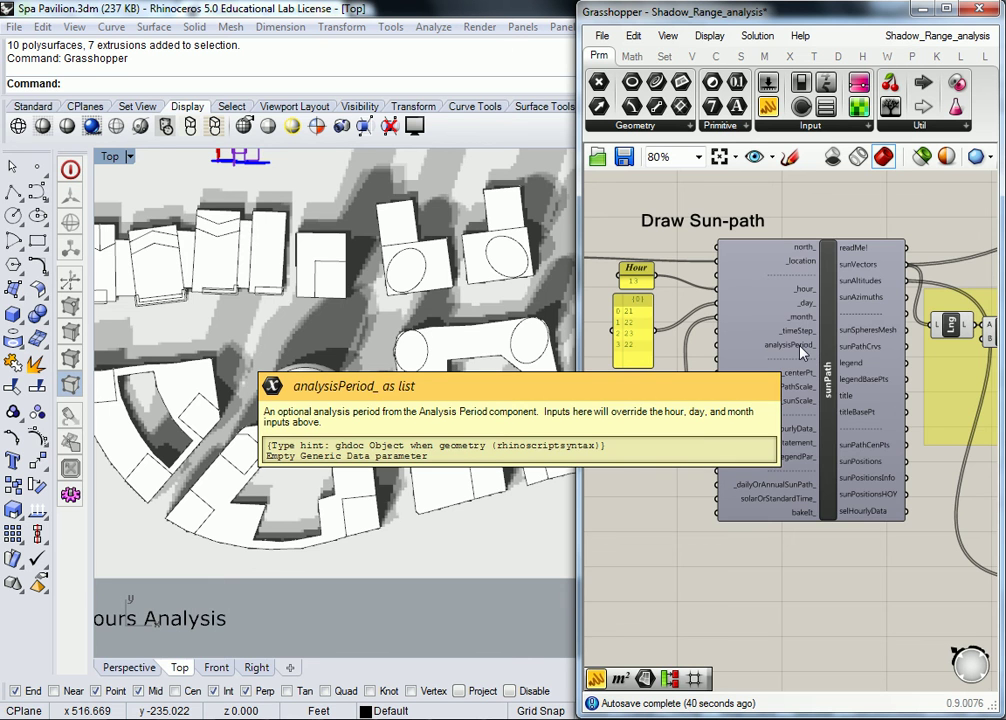
scroll(810, 370, down, 3)
scroll(822, 375, up, 4)
scroll(822, 370, down, 3)
scroll(688, 330, up, 2)
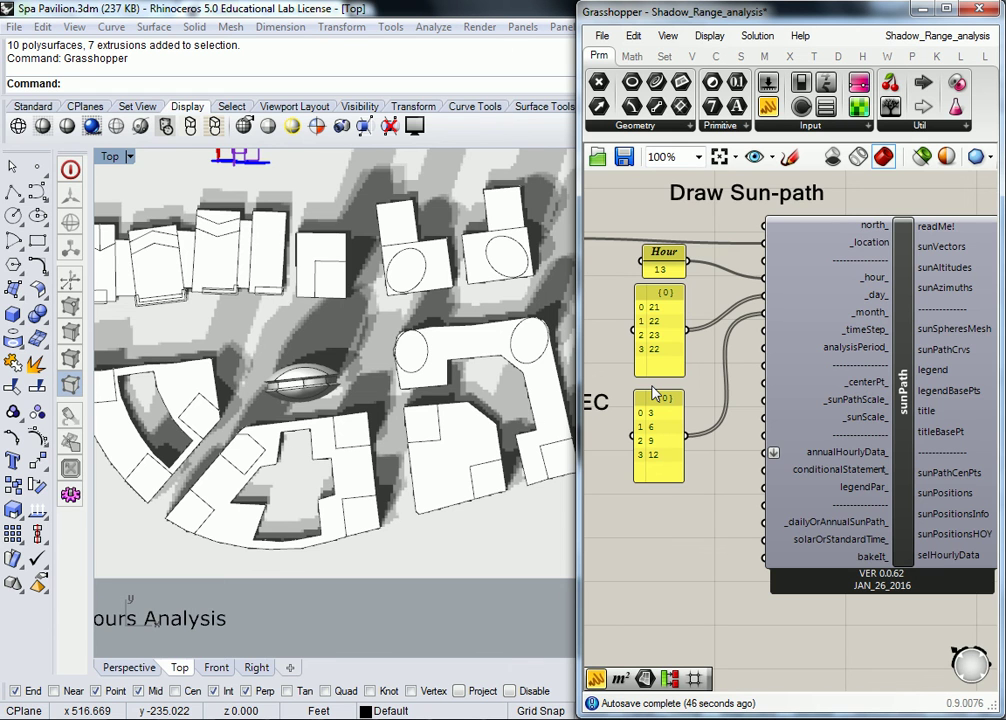
scroll(690, 405, down, 4)
scroll(760, 430, up, 3)
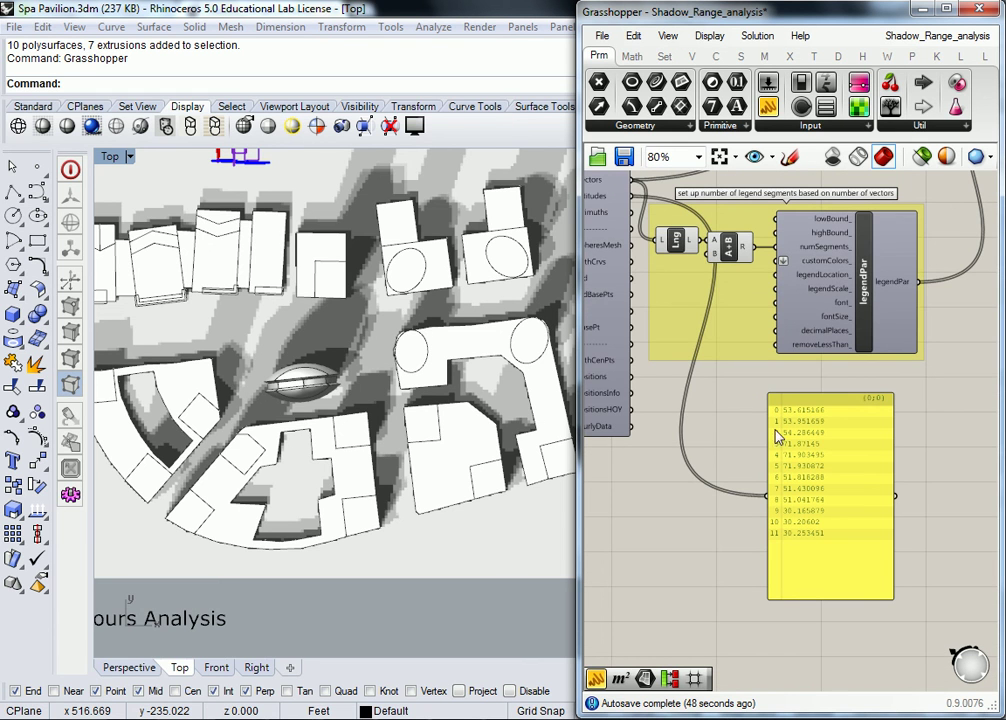